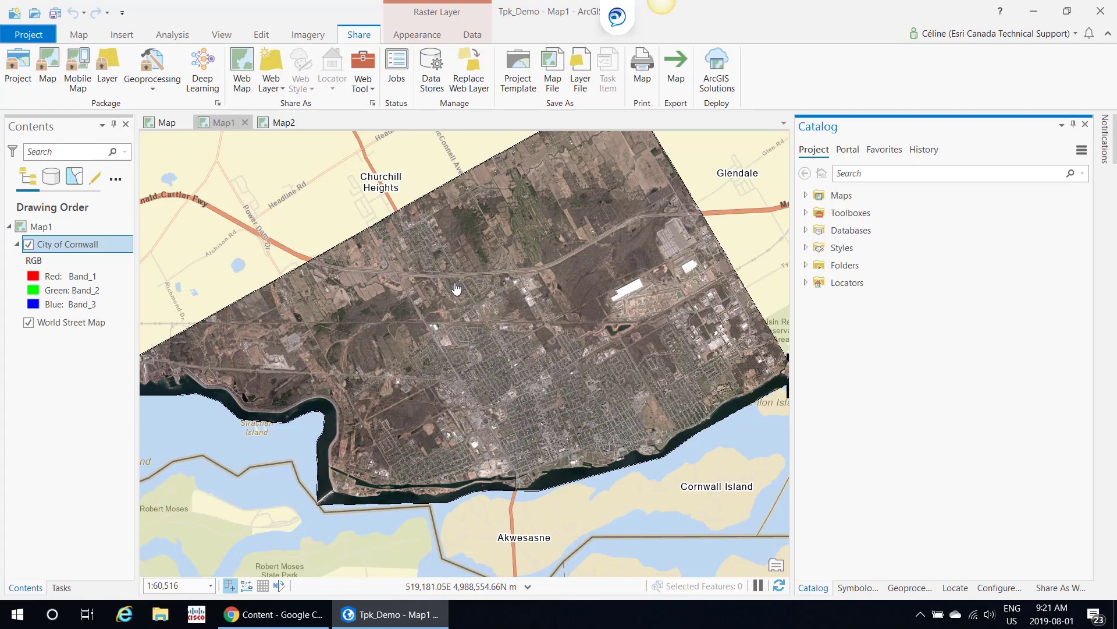
- Start sharing Map1 as a web layer and keep the ArcGIS Online / Bing Maps / Google Maps tiling scheme
left_click(273, 64)
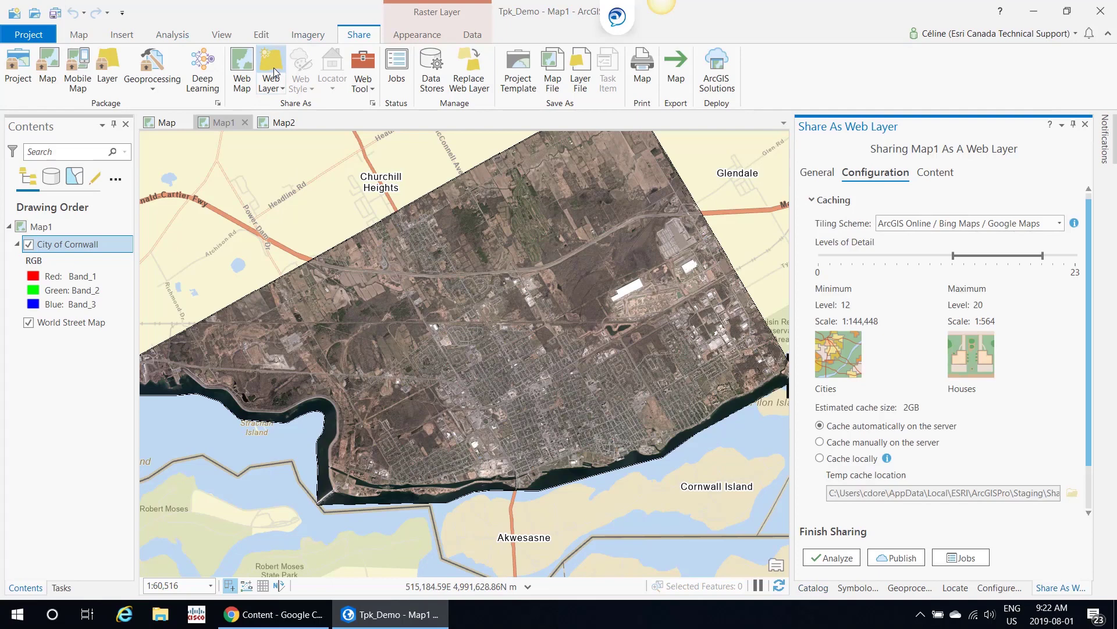
left_click(817, 173)
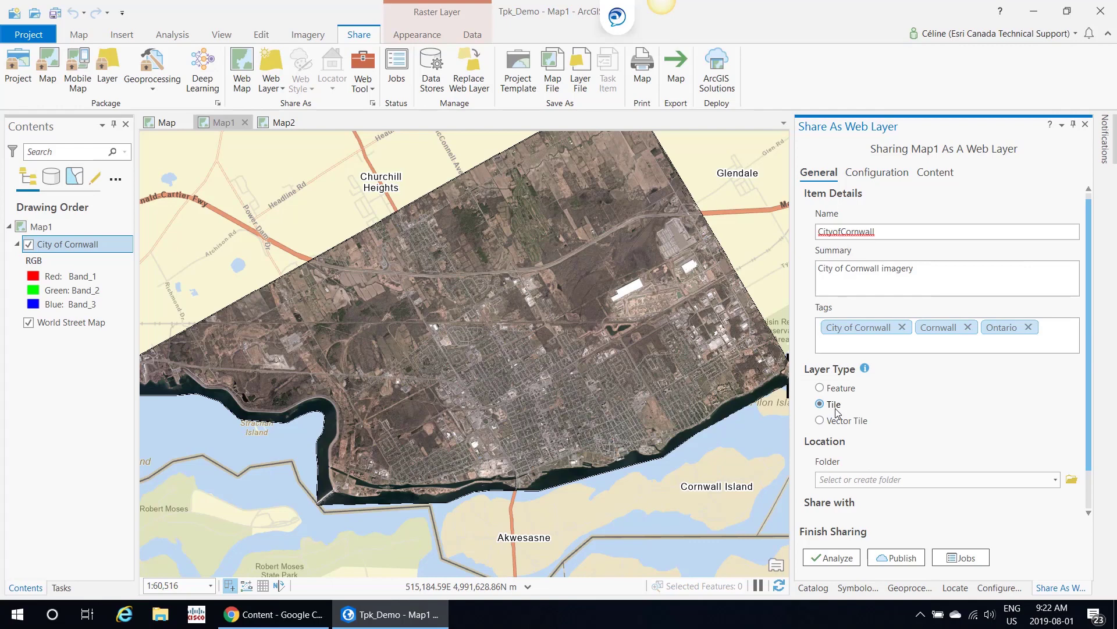
left_click(867, 176)
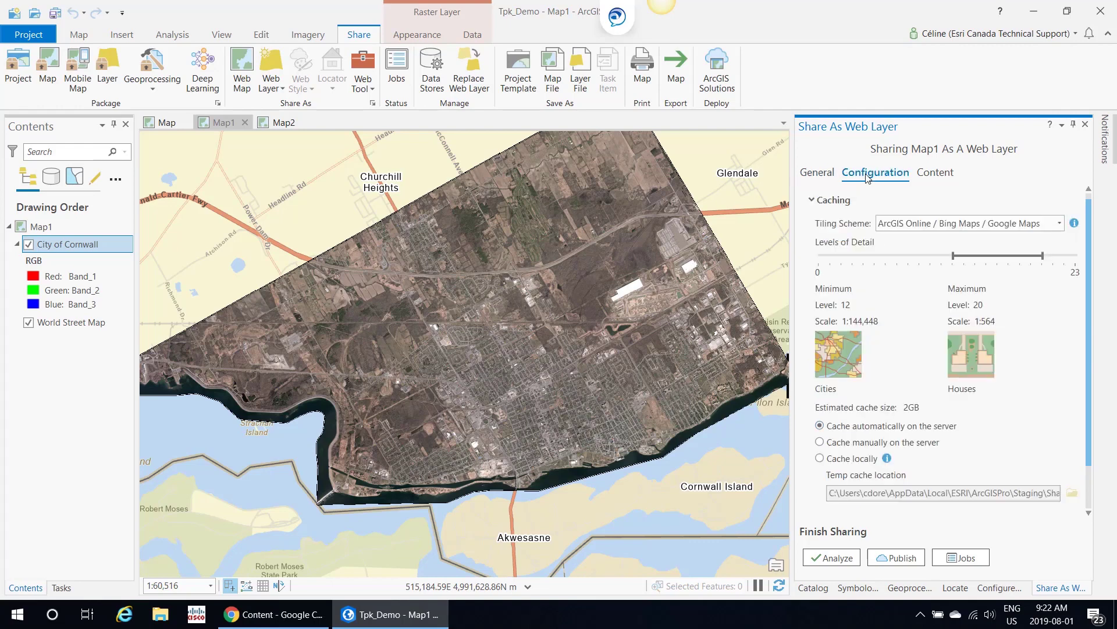
left_click(908, 224)
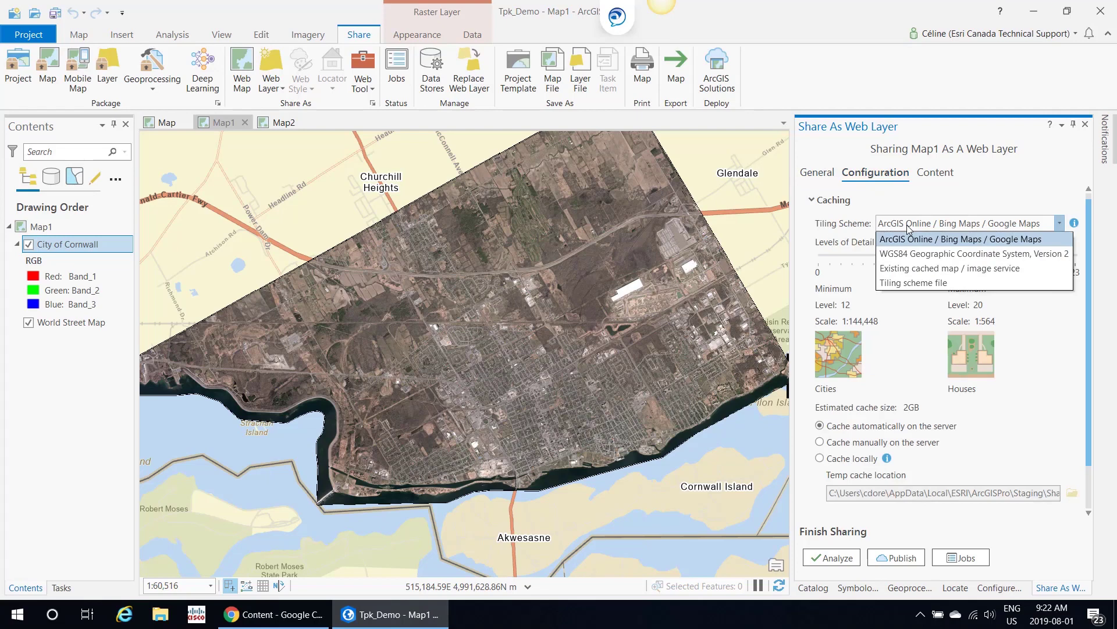
left_click(909, 227)
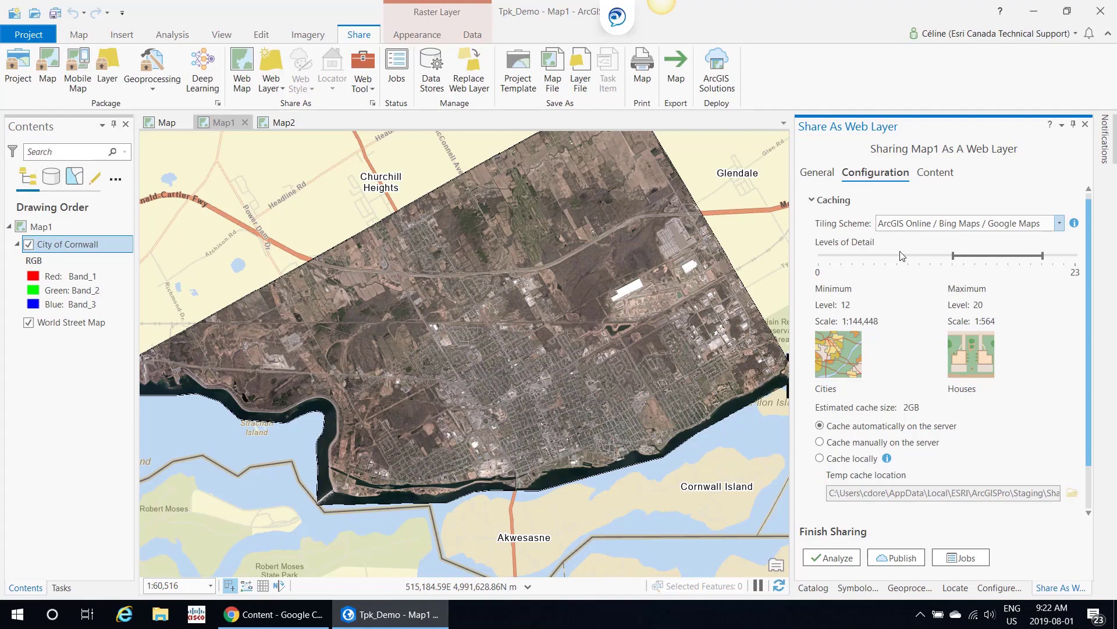
- Set the cache levels of detail from 13 (City) to 22 (Houses), raising the estimate to 25GB
scroll(407, 407, "up", 3)
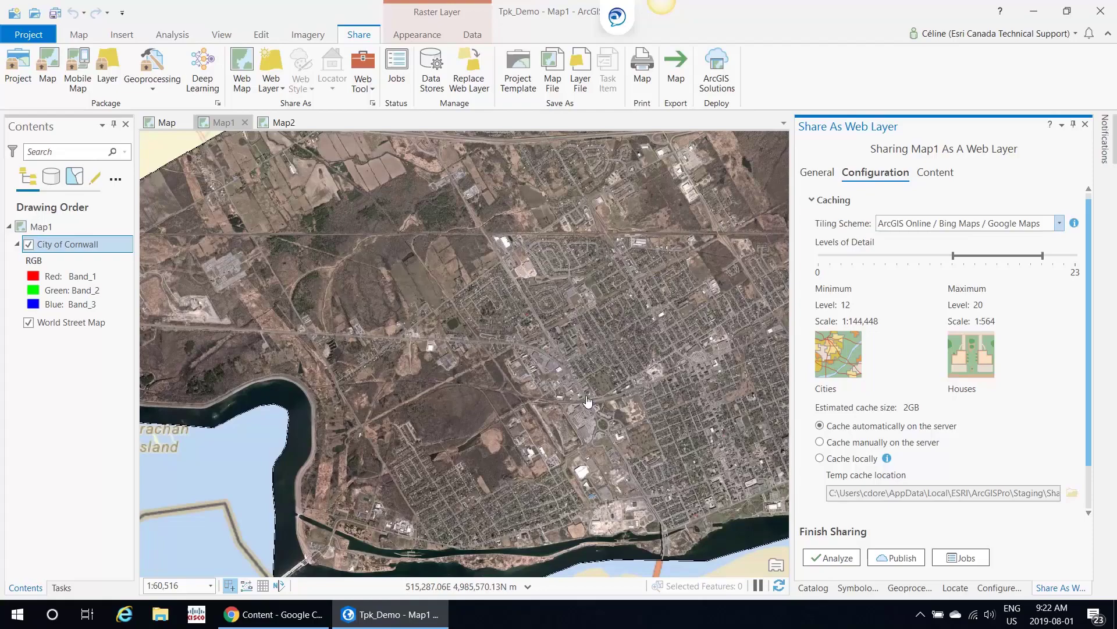
scroll(607, 392, "up", 5)
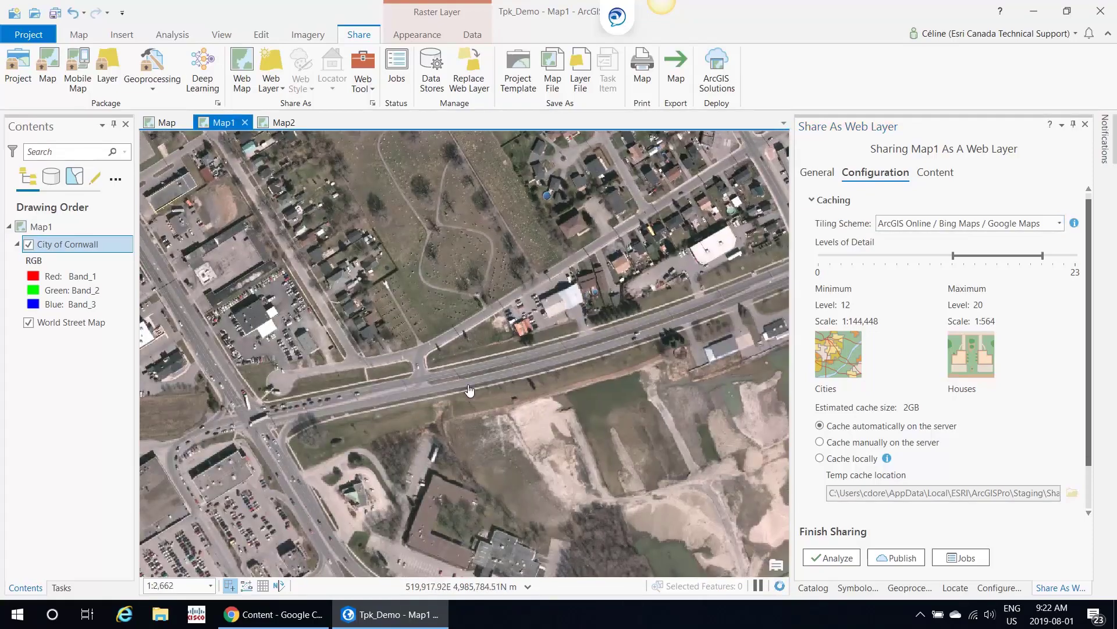
scroll(341, 325, "up", 1)
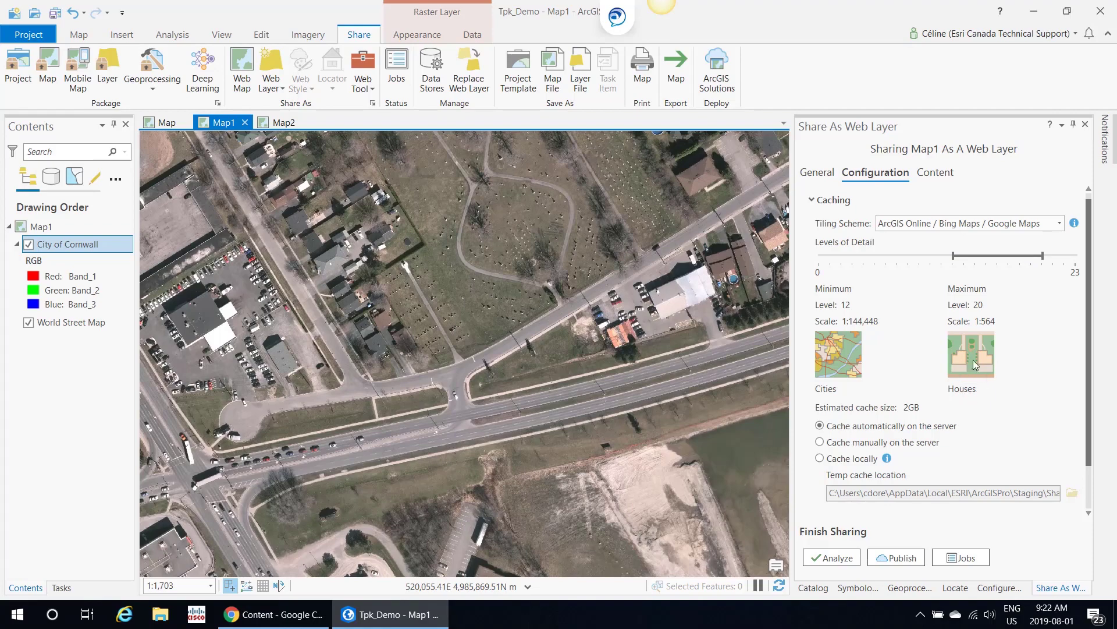
scroll(302, 270, "up", 3)
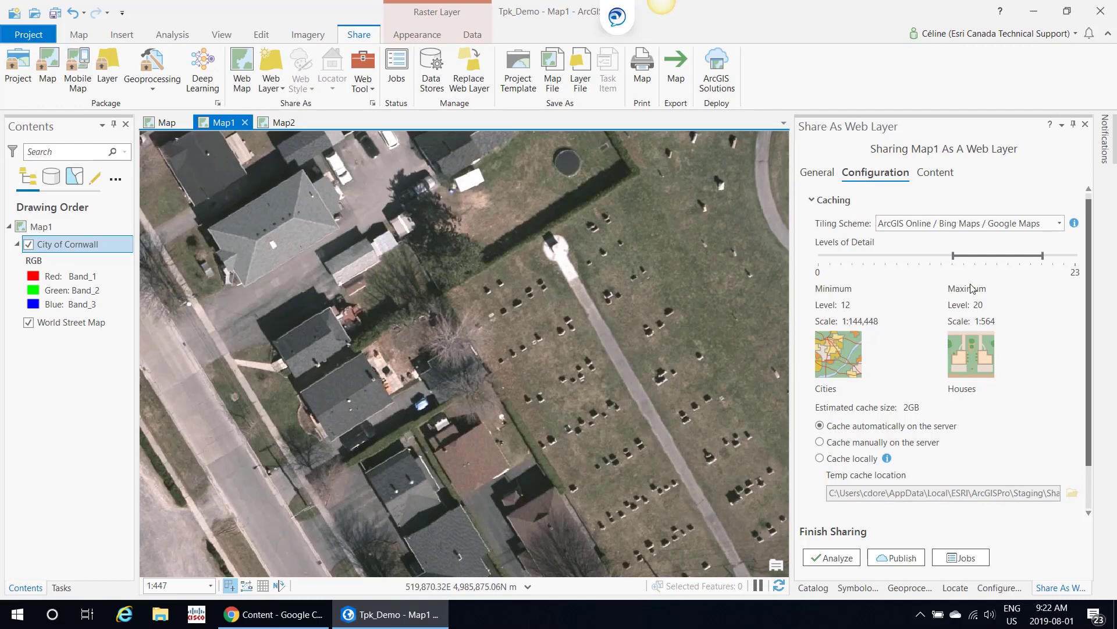
left_click_drag(957, 259, 822, 264)
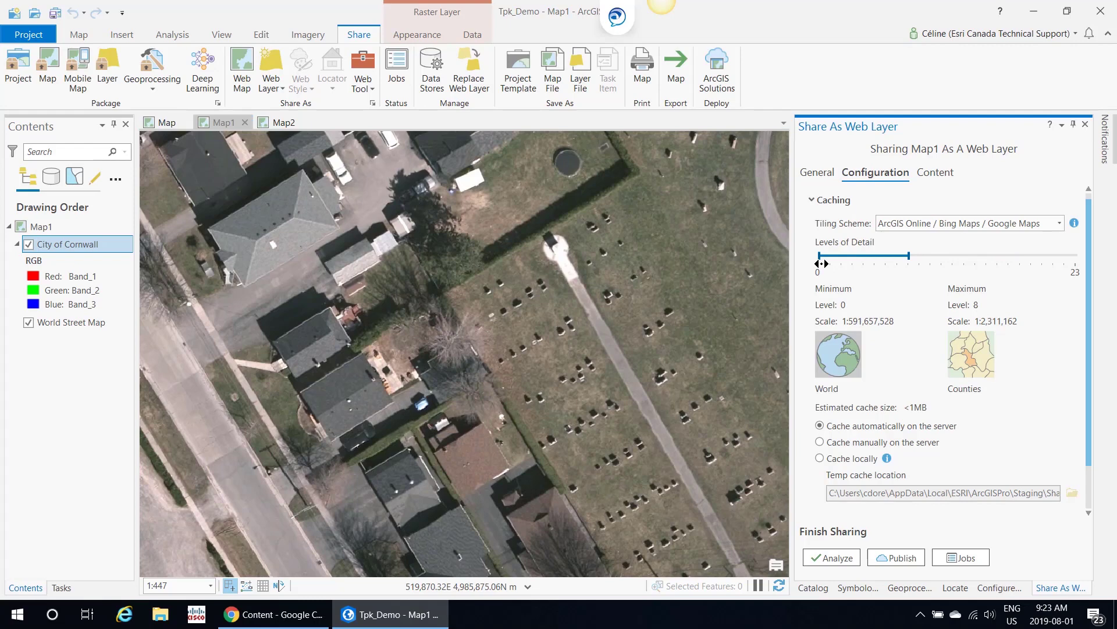
left_click_drag(822, 263, 977, 257)
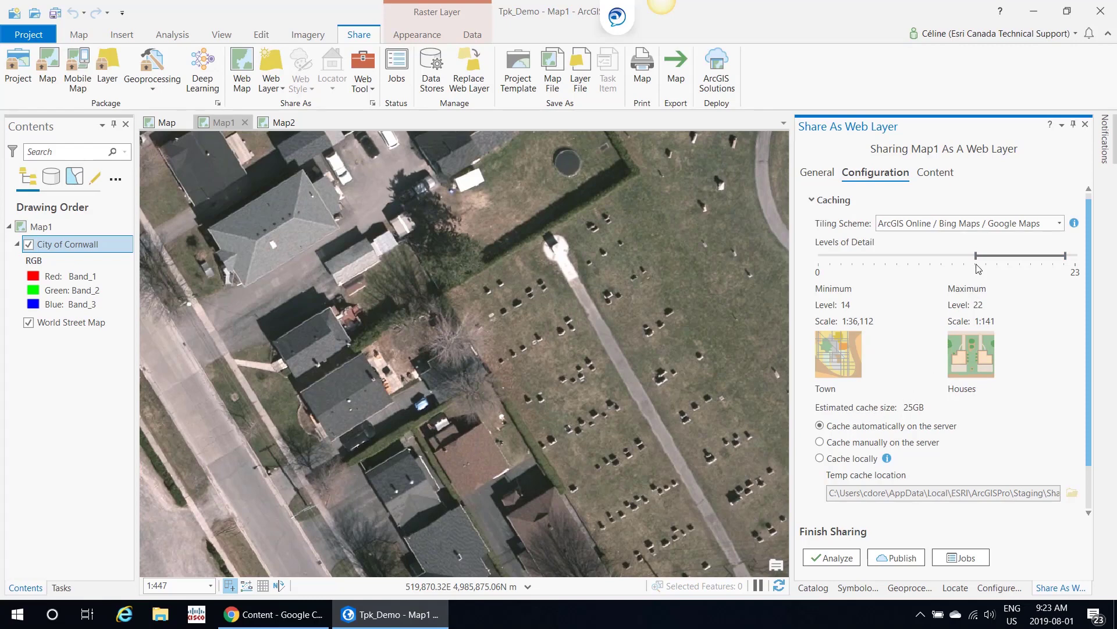
left_click_drag(976, 256, 964, 257)
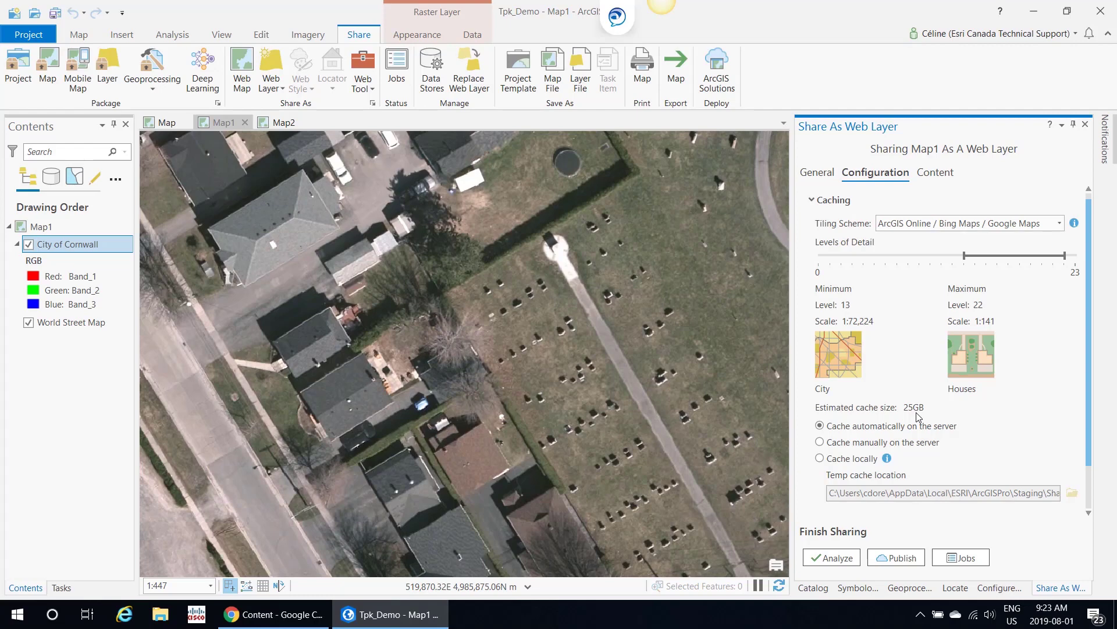
- Reopen the earlier Create Map Tile Package run from the Catalog geoprocessing history
left_click(813, 587)
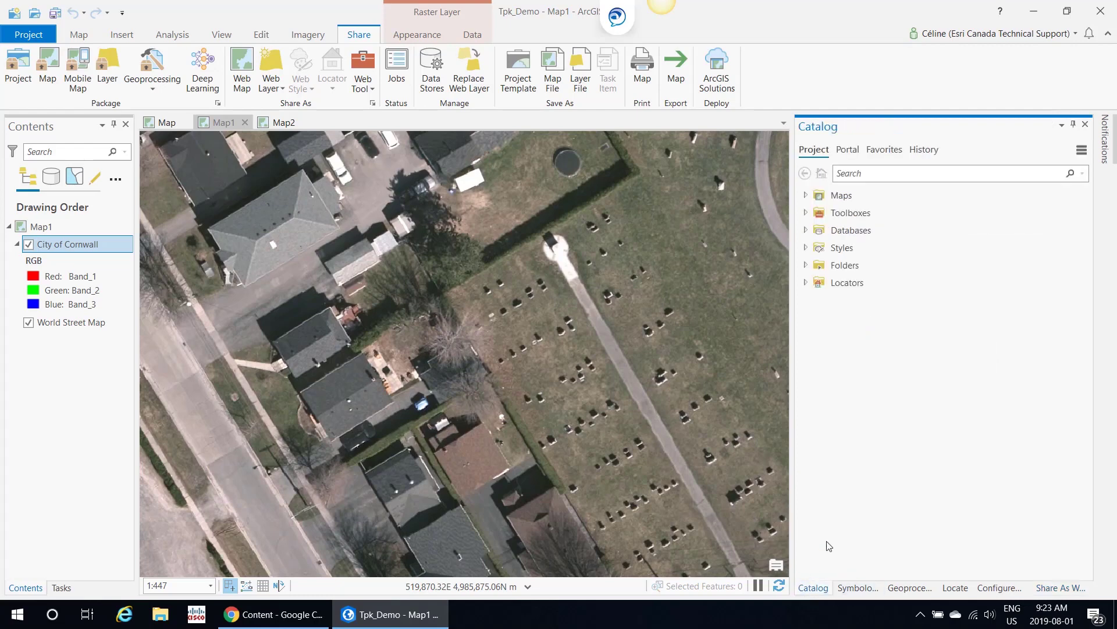
left_click(923, 149)
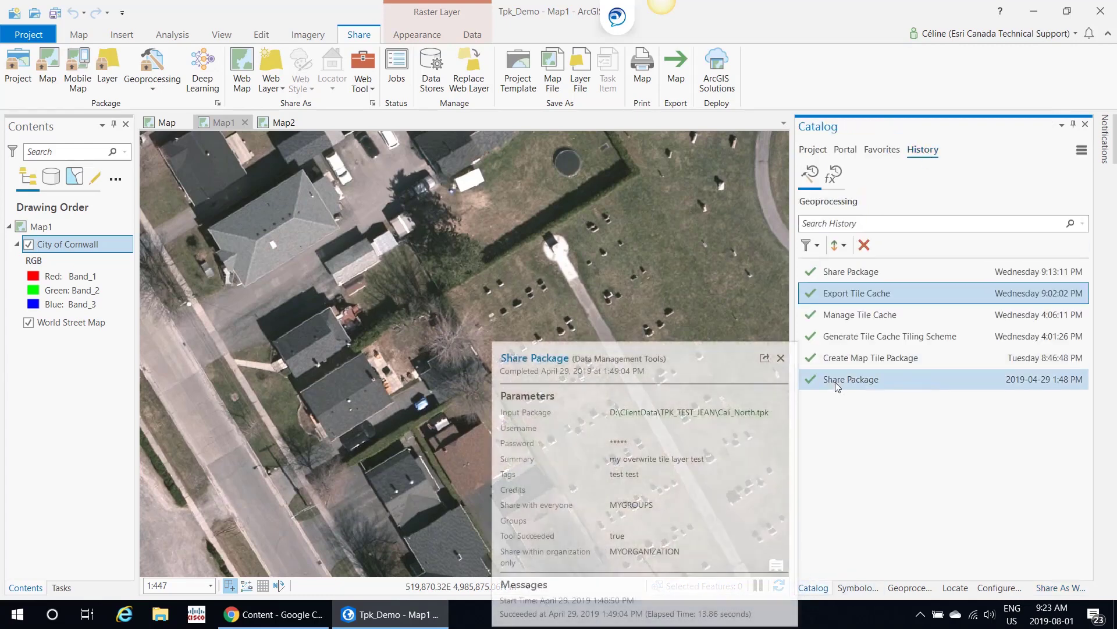
left_click(861, 364)
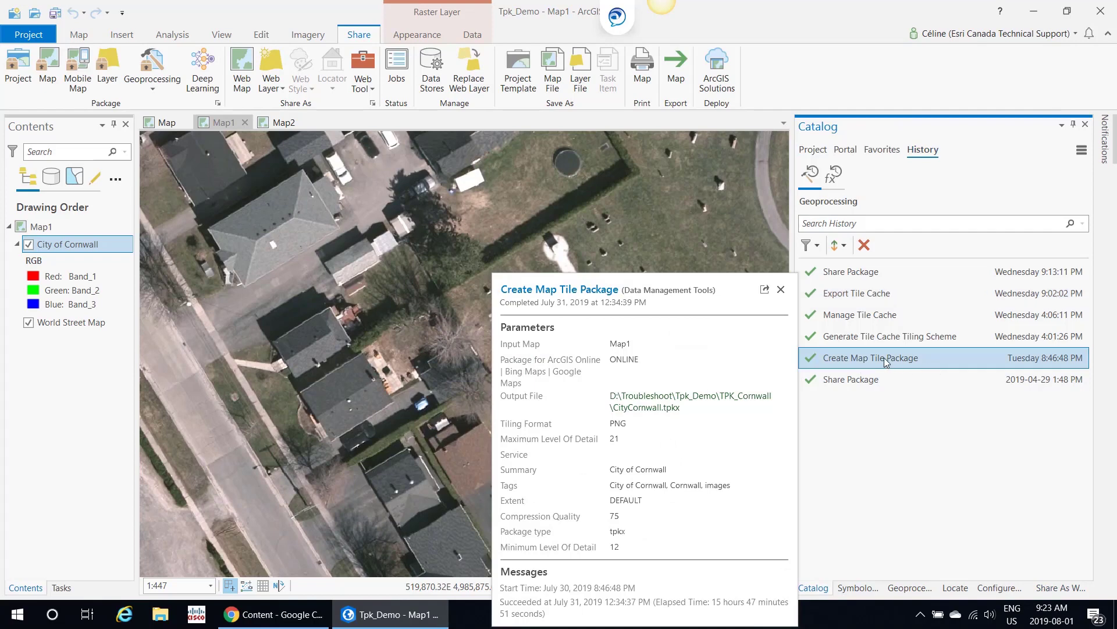
double_click(884, 358)
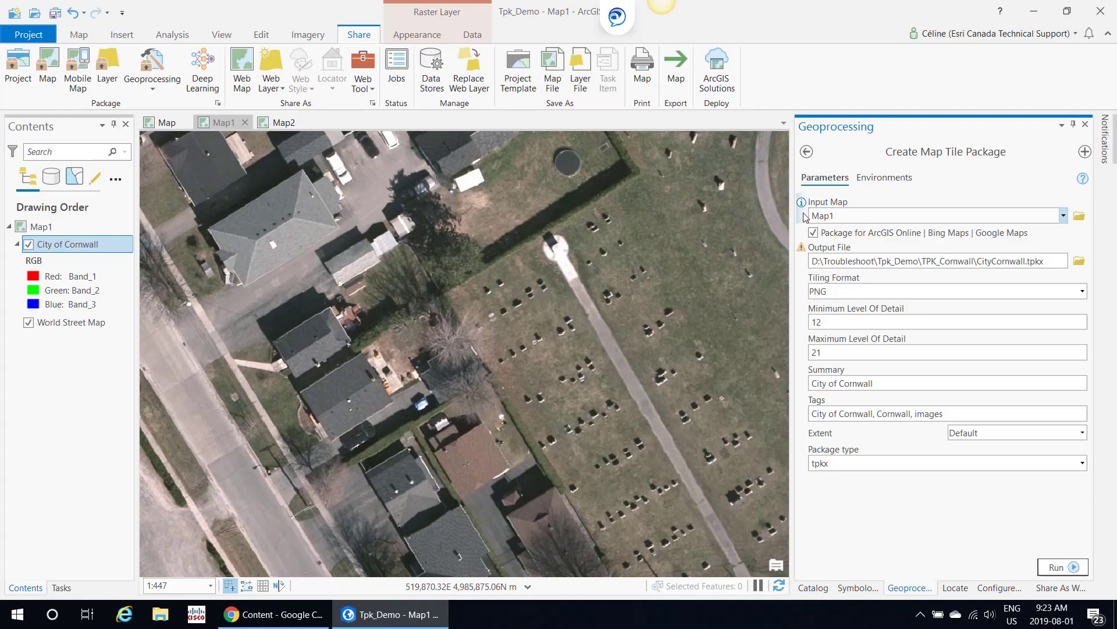
- Keep PNG as the tiling format for the CityCornwall.tpkx package, levels 12–21
scroll(407, 314, "down", 3)
scroll(407, 315, "down", 8)
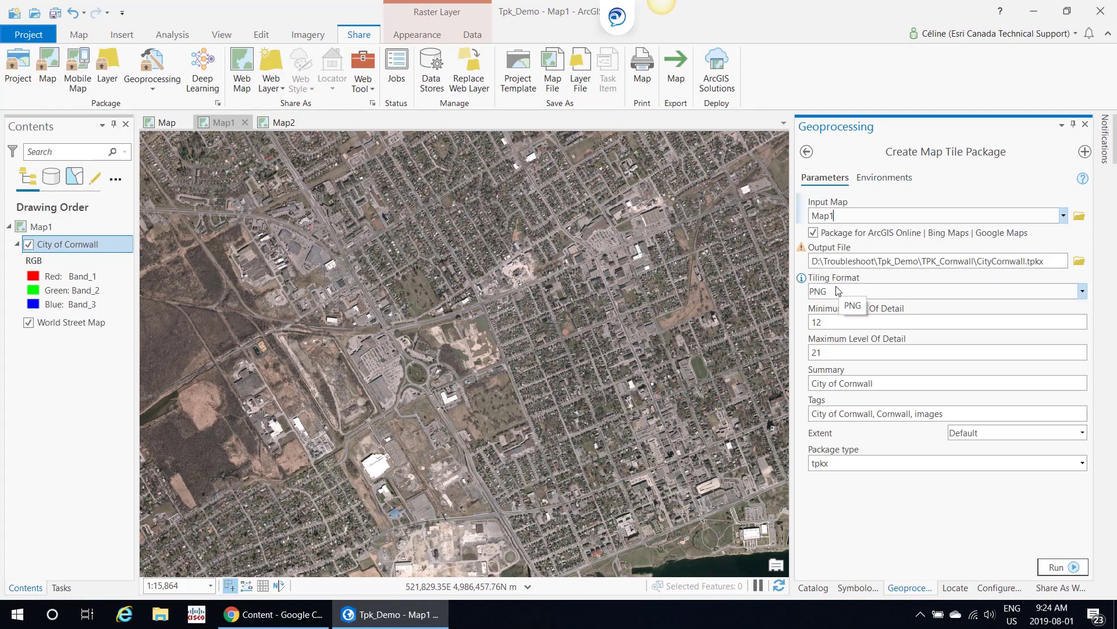
left_click(854, 291)
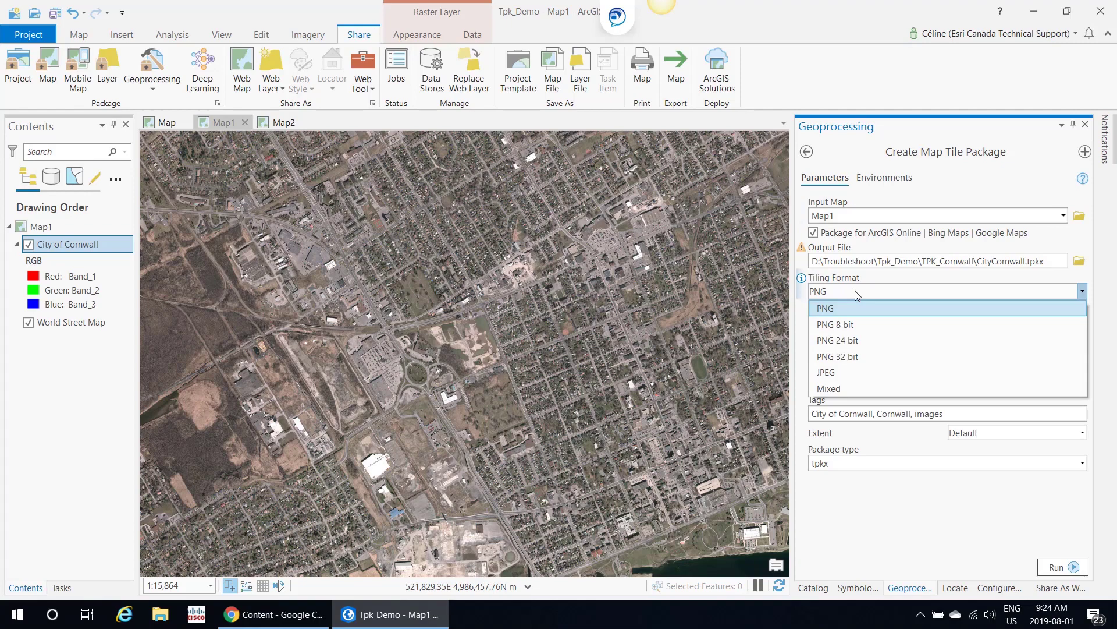
left_click(837, 309)
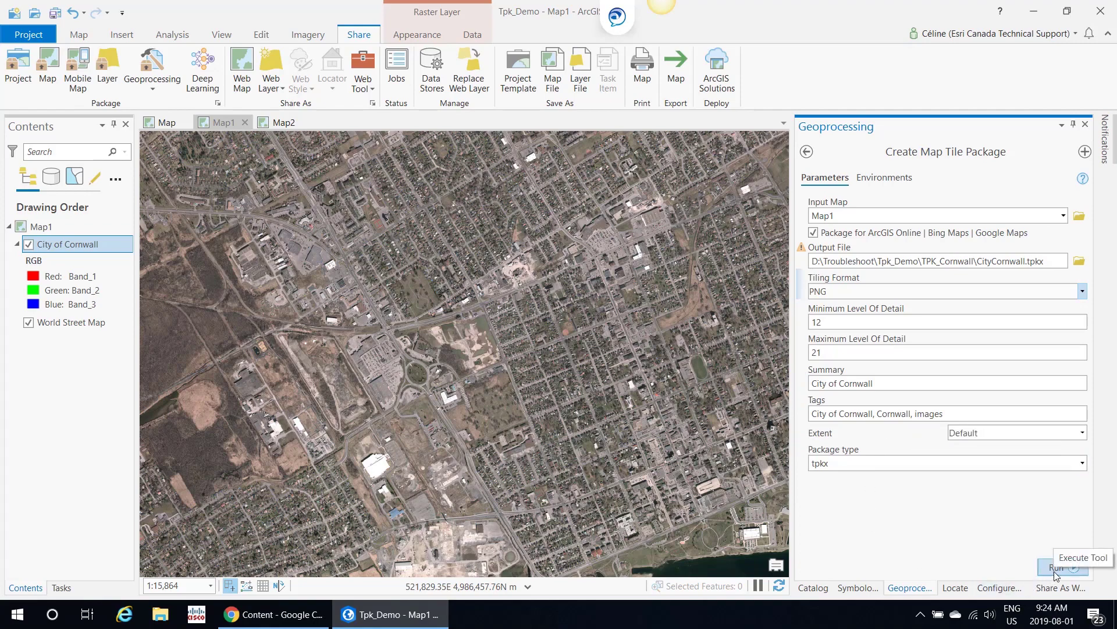
- Start adding CityCornwall.tpkx to ArcGIS Online My Content from this computer
left_click(261, 615)
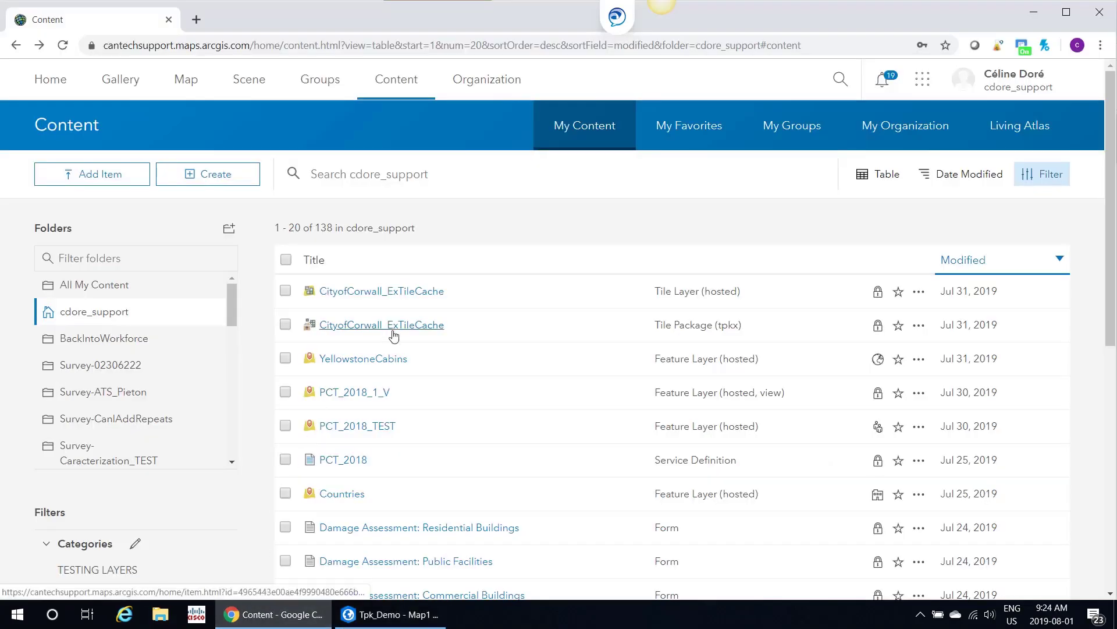
left_click(111, 175)
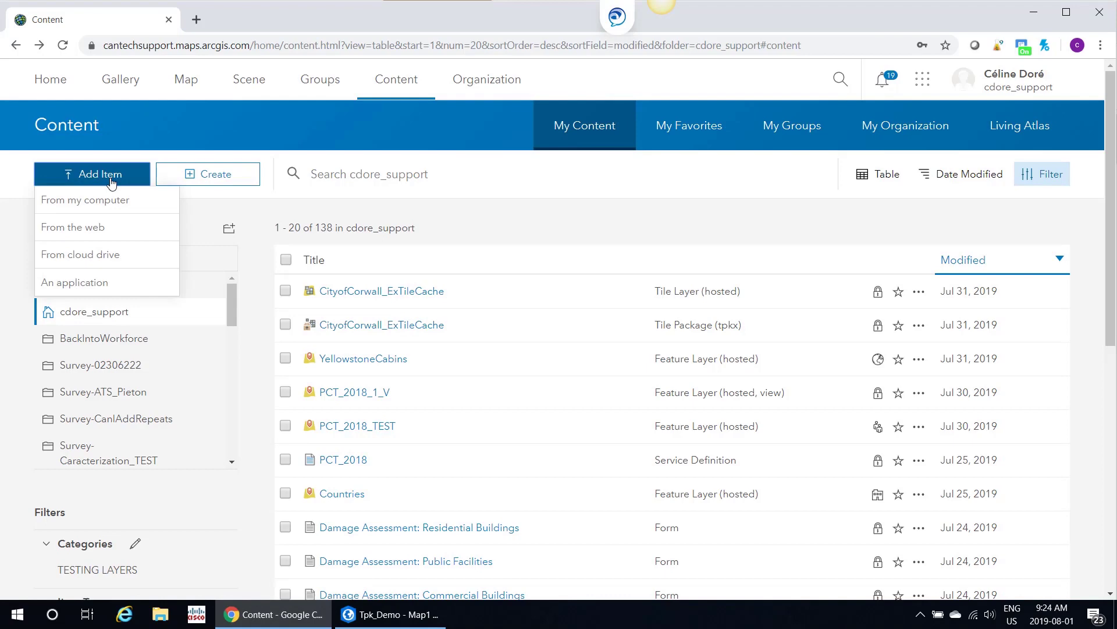
left_click(109, 200)
left_click(357, 265)
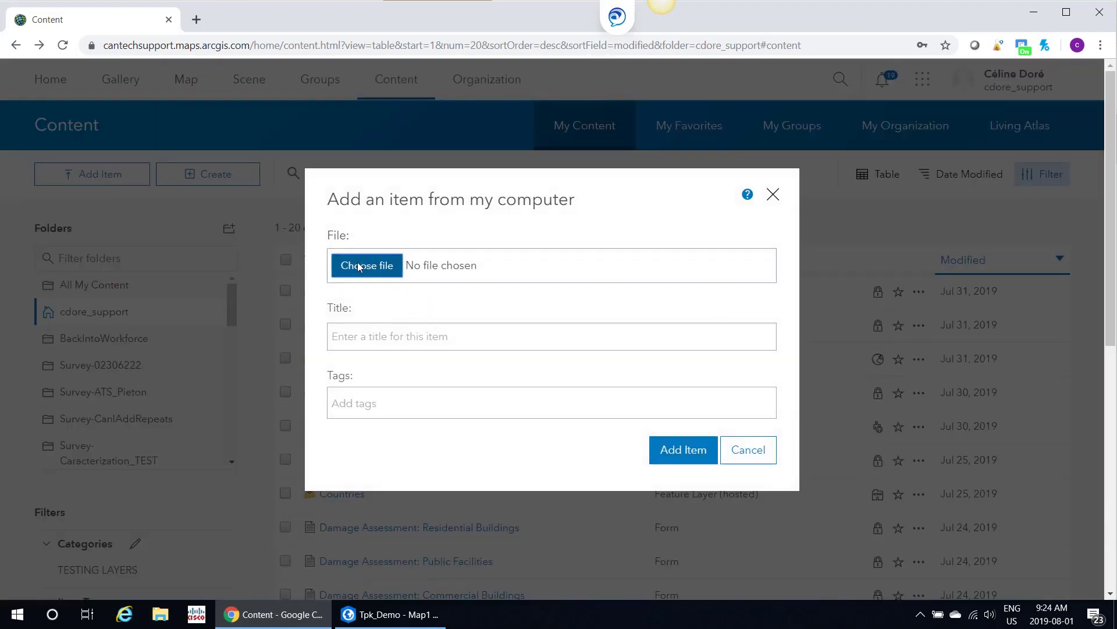
left_click(187, 119)
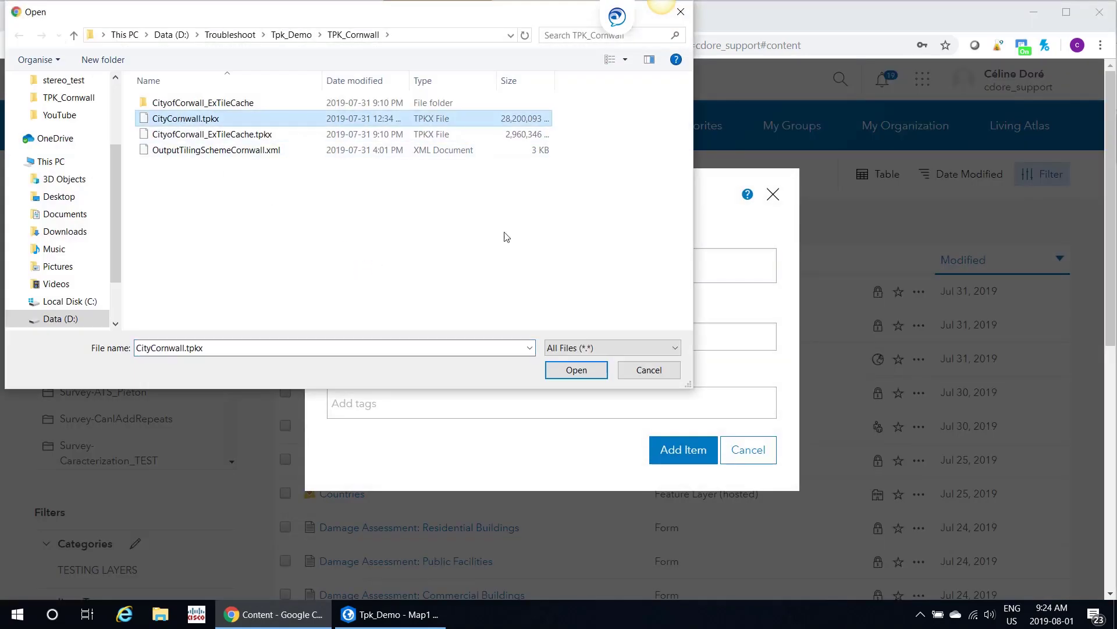
left_click(591, 367)
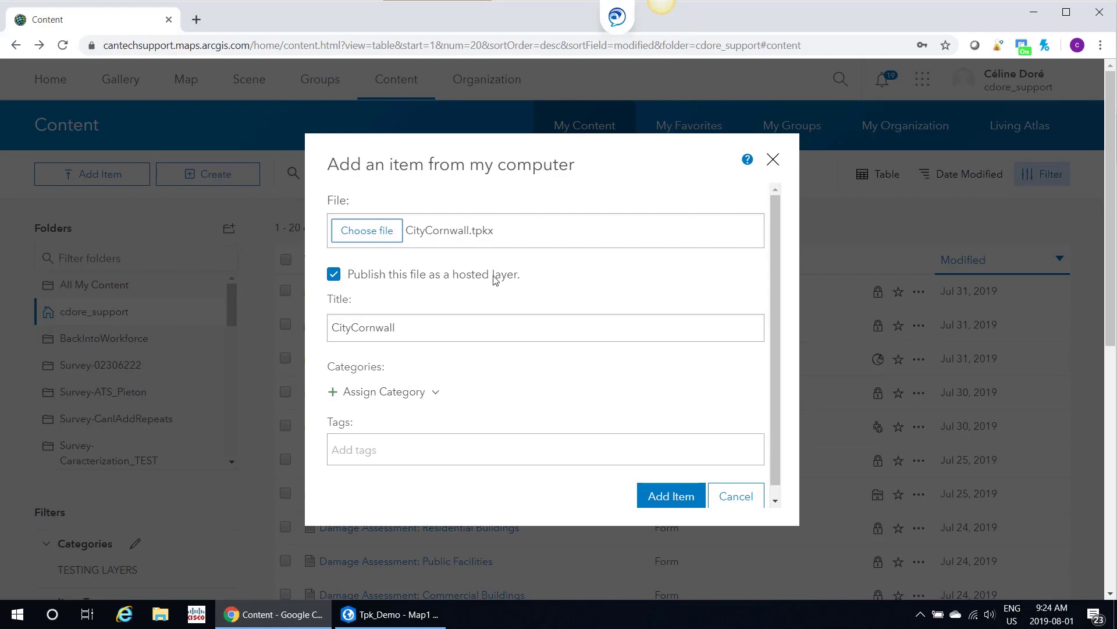
- Tag the item 'City of Cornwall', then cancel the upload without adding the package
left_click(407, 446)
type("City")
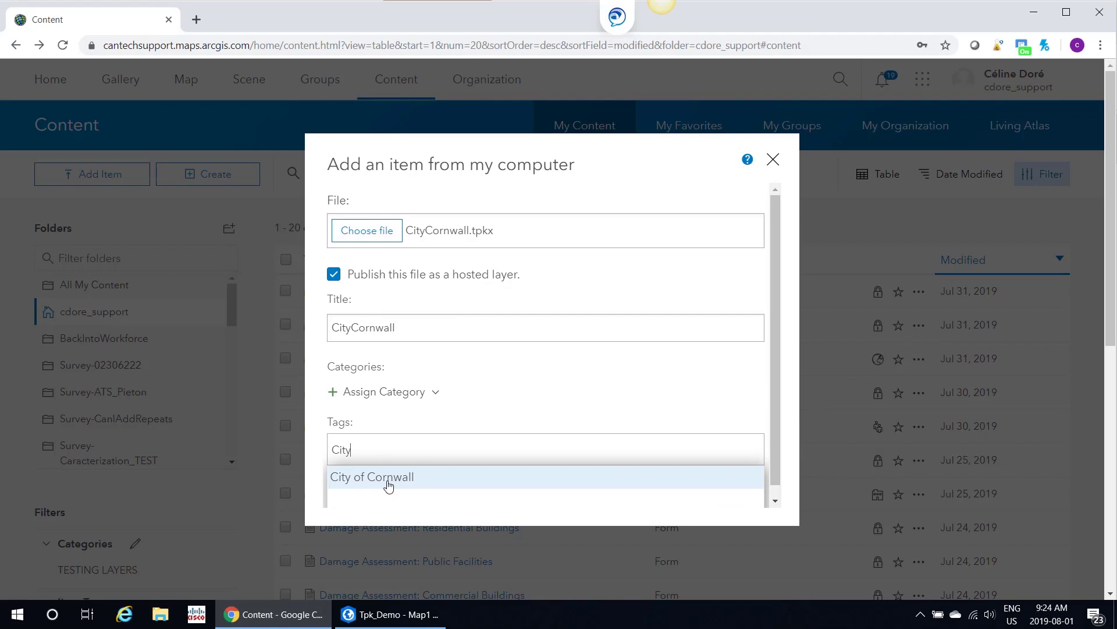
left_click(387, 483)
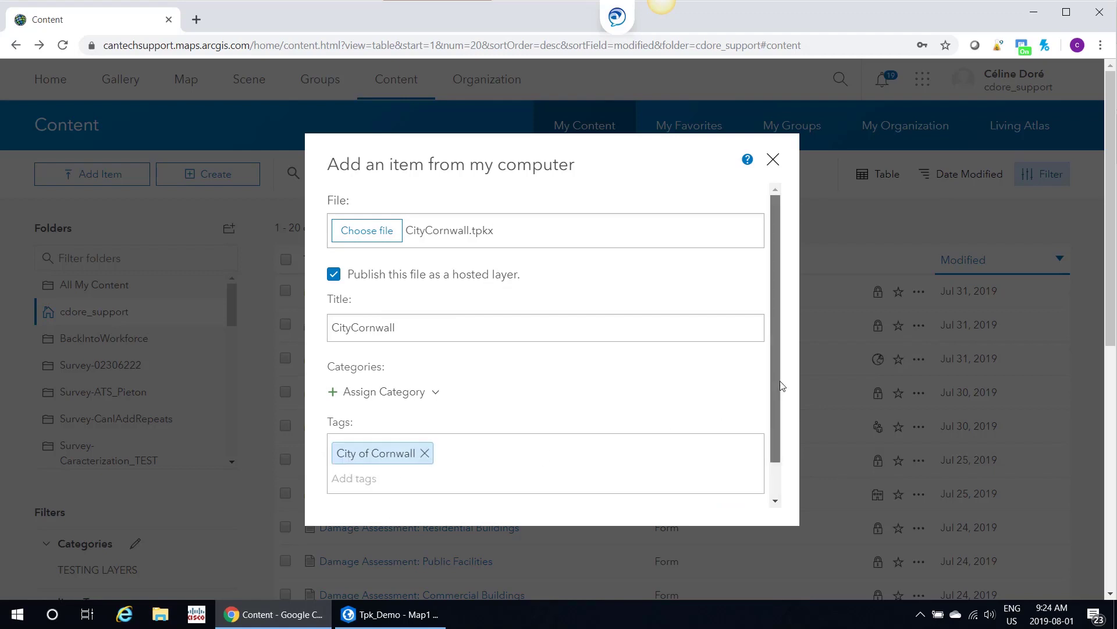
scroll(785, 386, "down", 1)
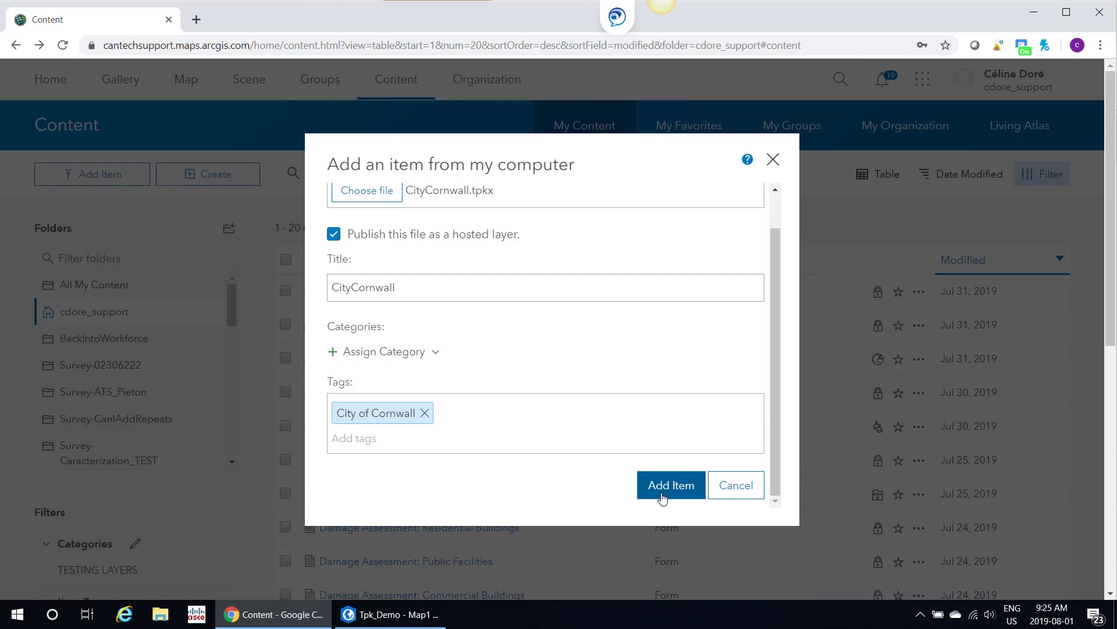
left_click(723, 493)
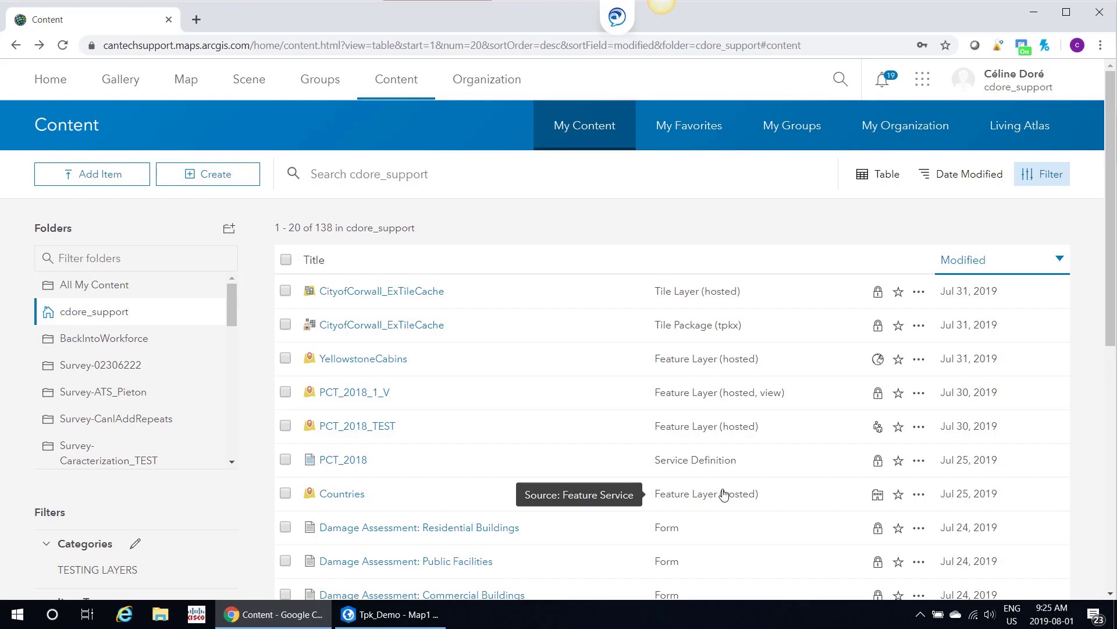
- In ArcGIS Pro, confirm the City of Cornwall layer's spatial reference is NAD 1983 UTM Zone 18N
left_click(390, 614)
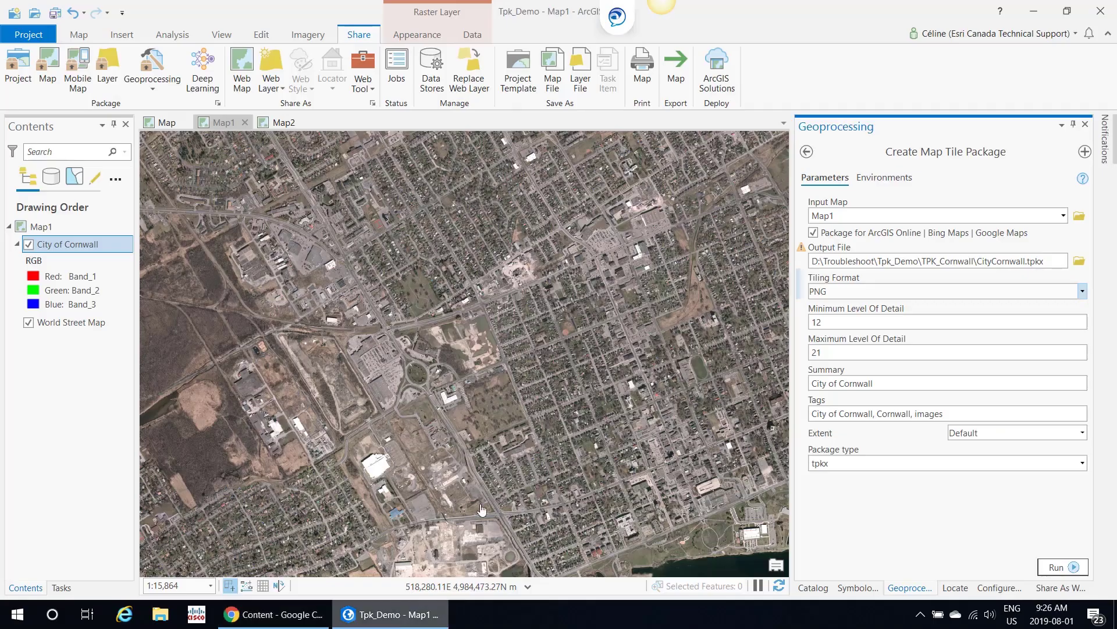
right_click(59, 243)
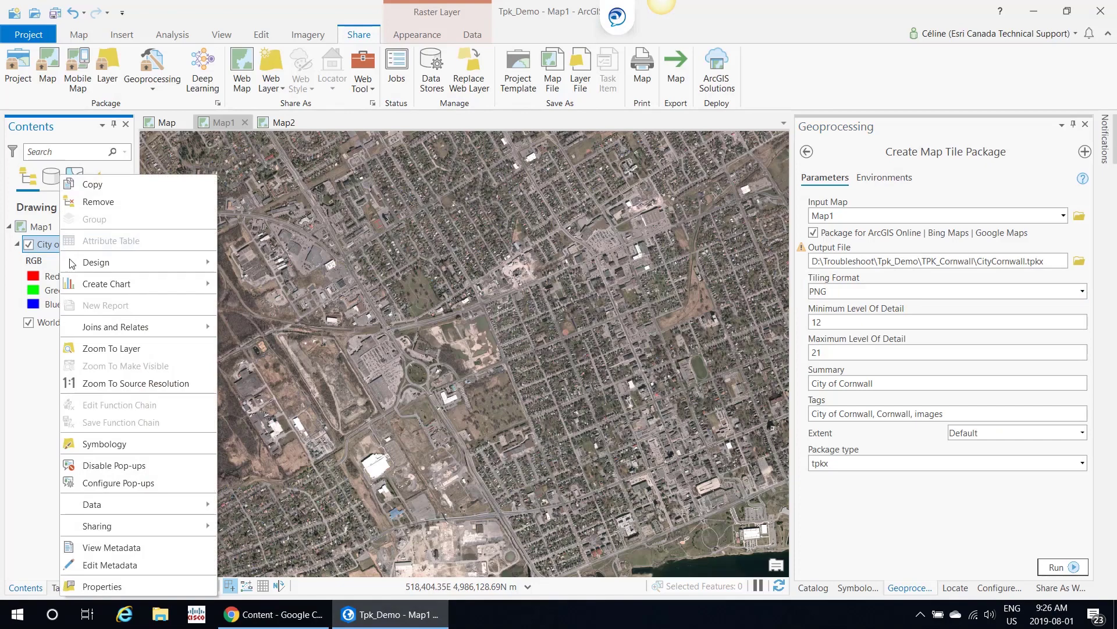
left_click(113, 592)
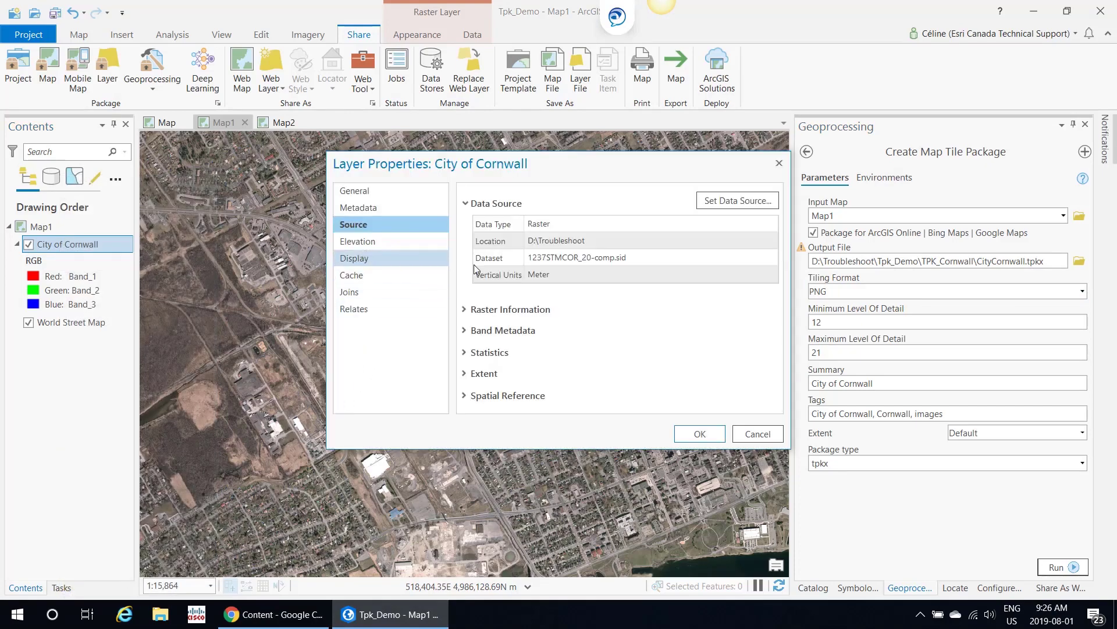
left_click(466, 397)
scroll(536, 345, "down", 6)
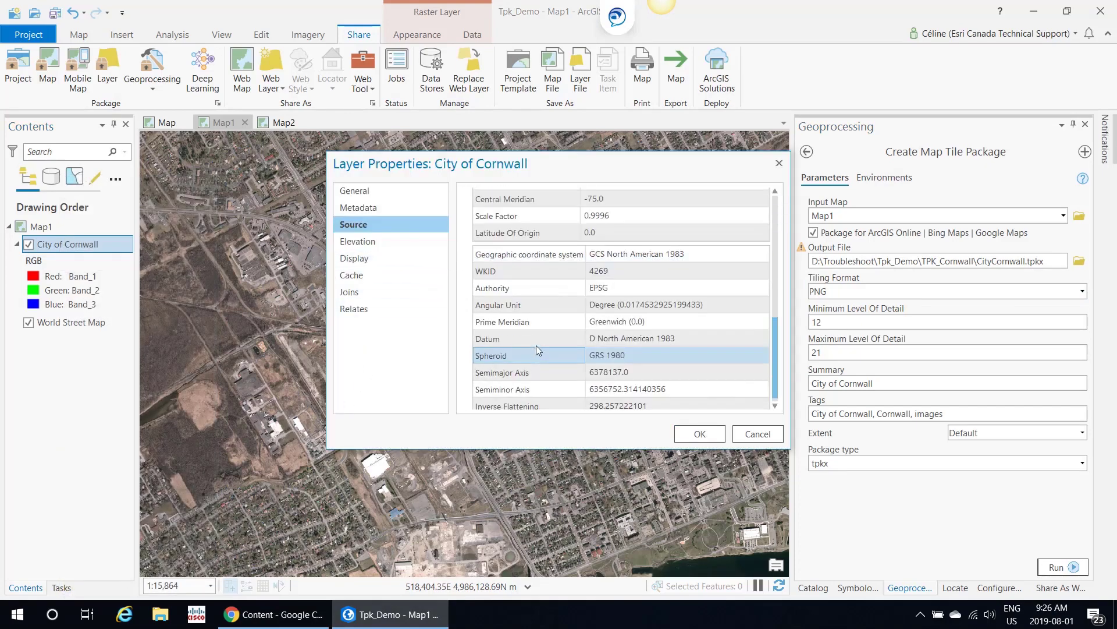
left_click(592, 275)
scroll(592, 276, "up", 6)
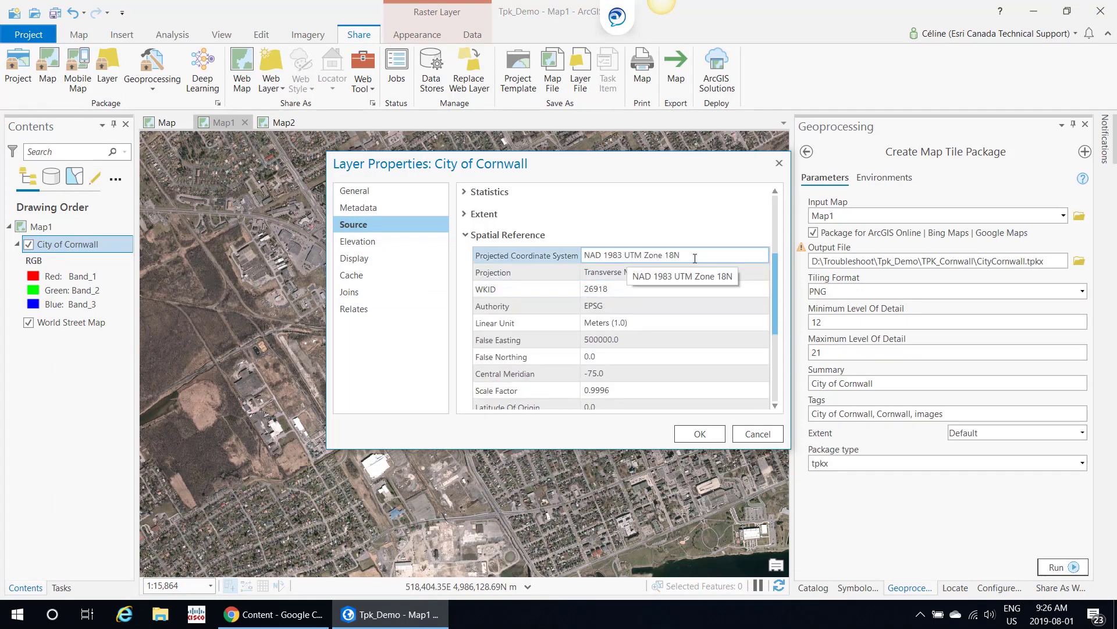
left_click(756, 433)
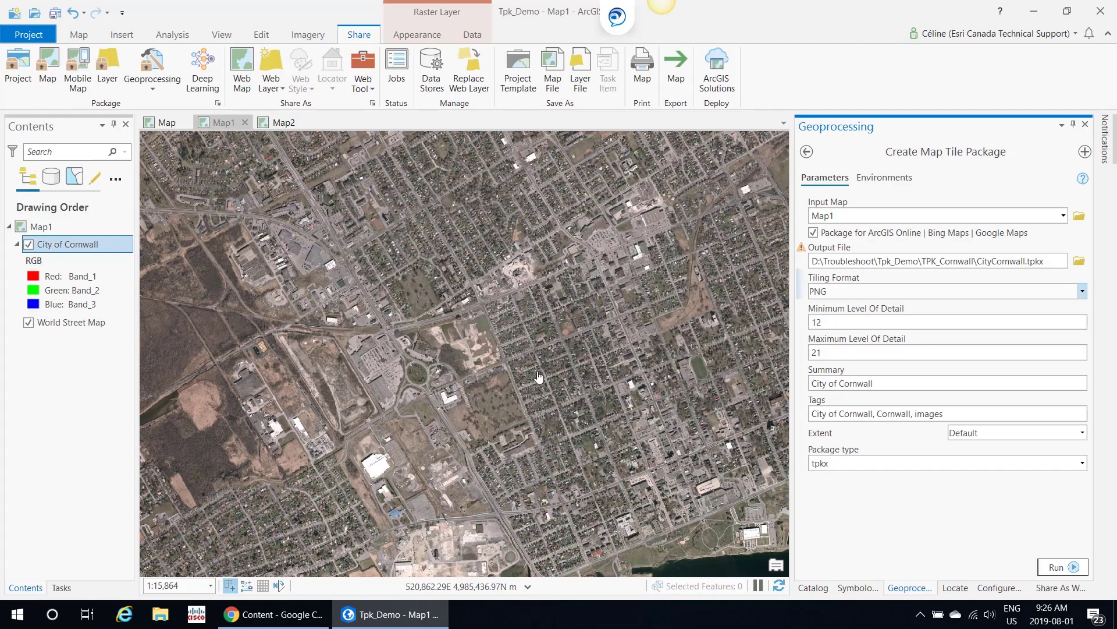
scroll(538, 377, "down", 4)
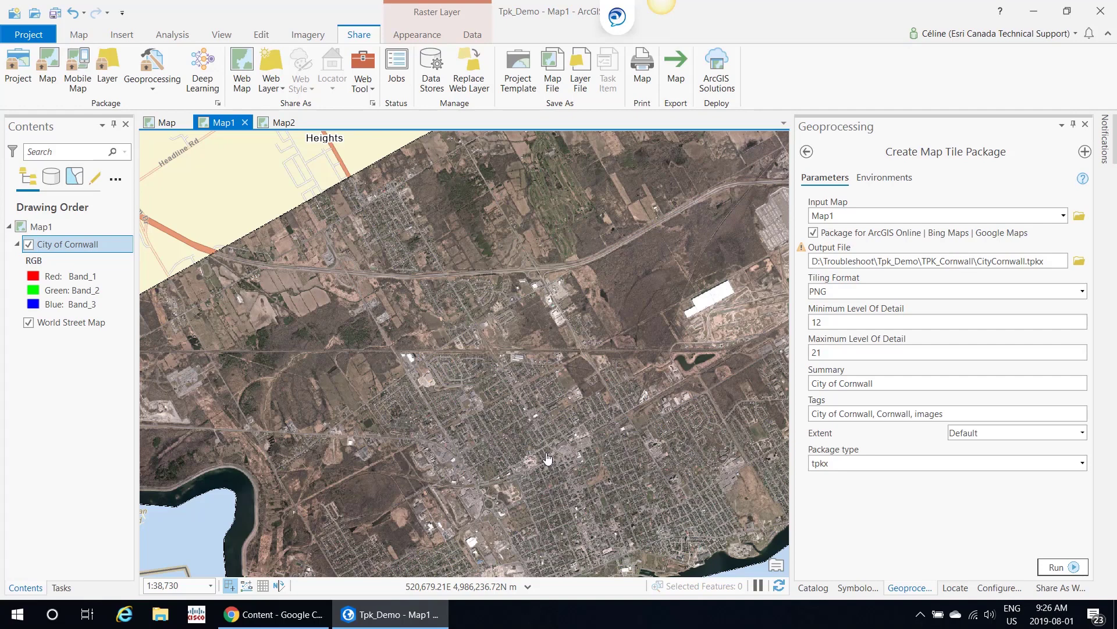
- Reopen Generate Tile Cache Tiling Scheme from history and set Number of Scales to 10
left_click(813, 587)
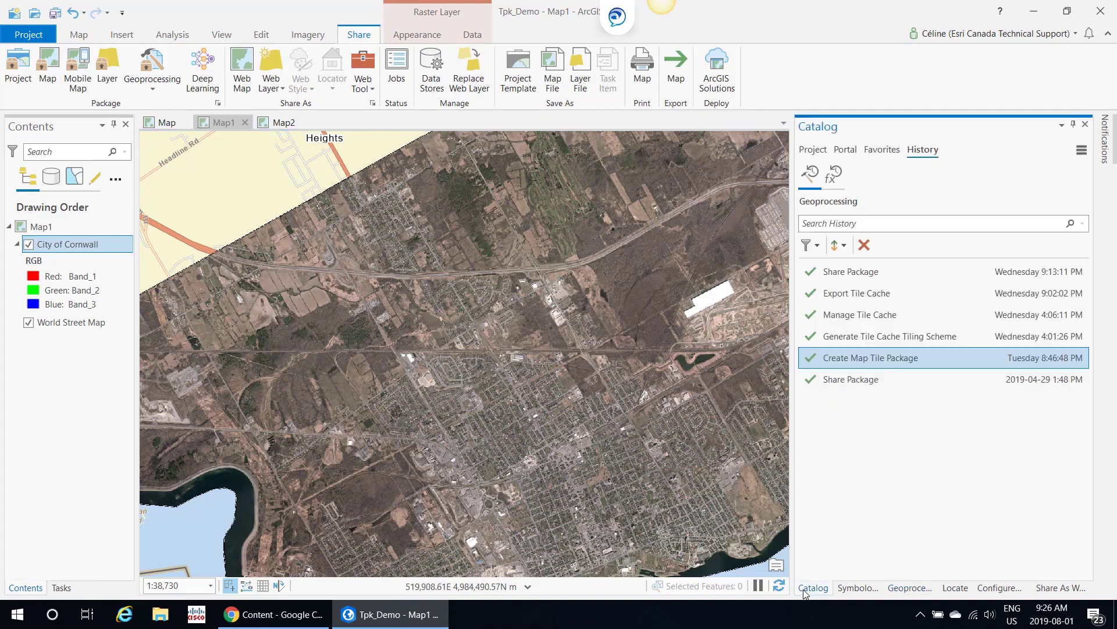
double_click(883, 337)
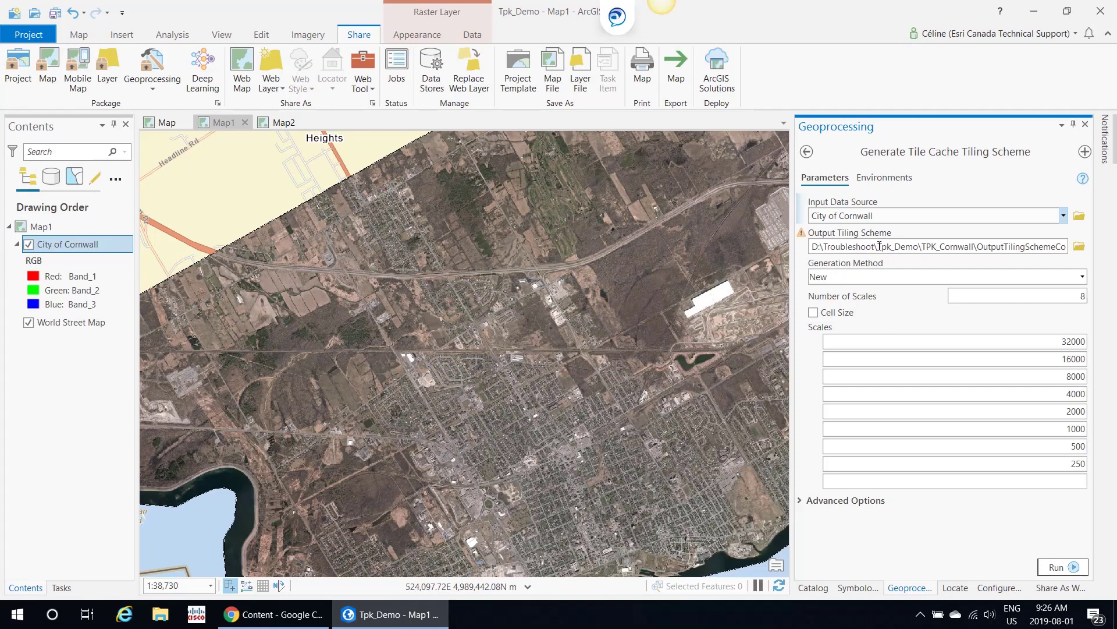
double_click(980, 247)
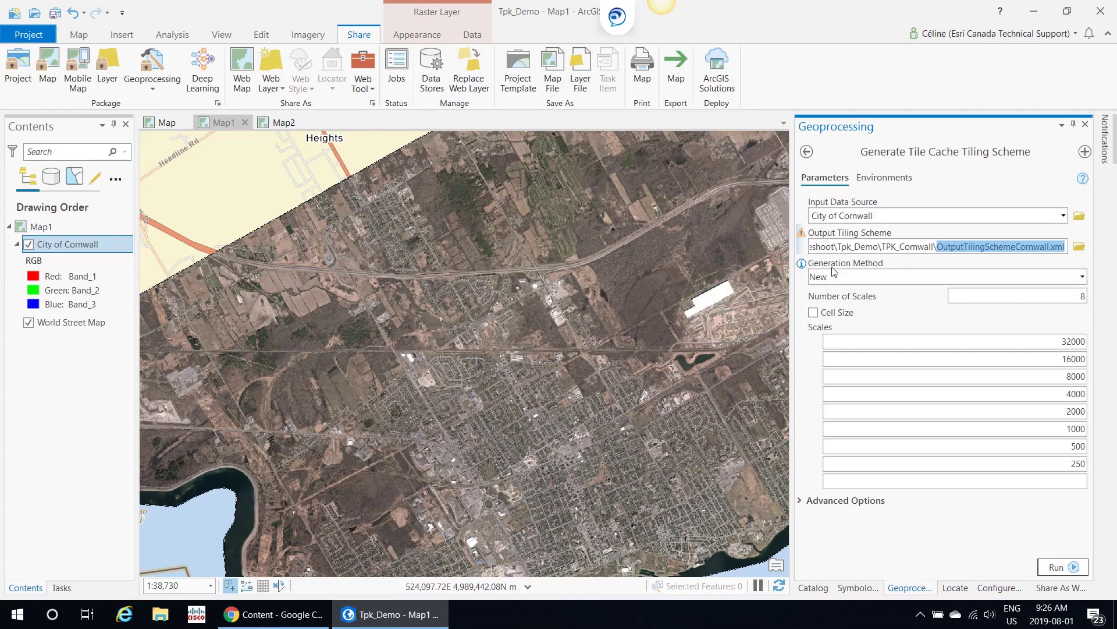
double_click(1082, 296)
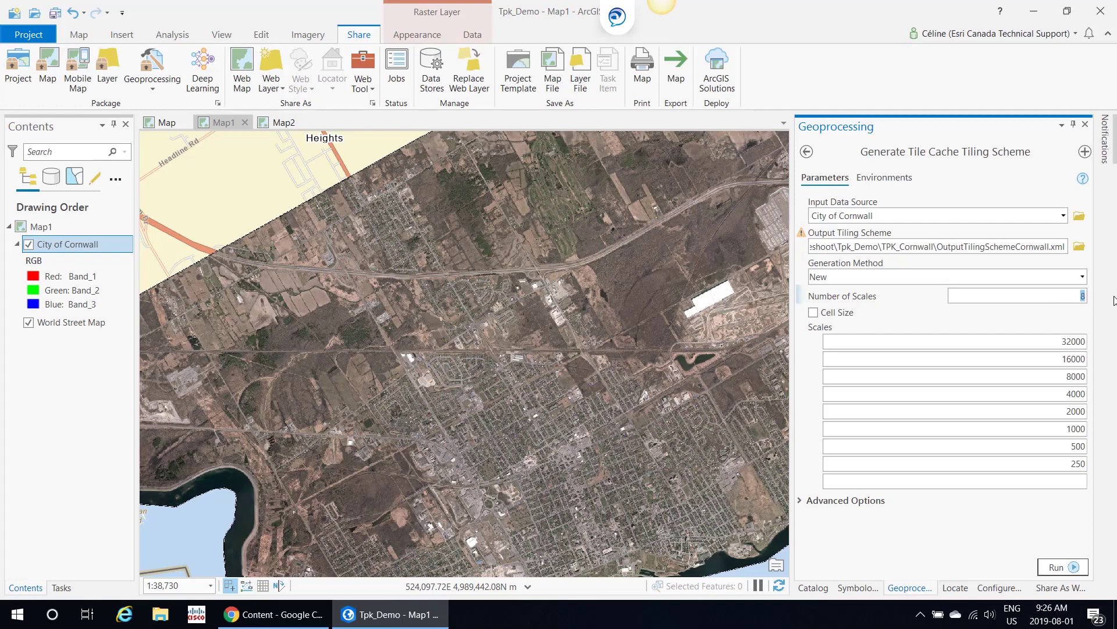
type("10")
- Express the scales as cell sizes with 8 scales, then view the earlier Manage Tile Cache run's details
left_click(1055, 321)
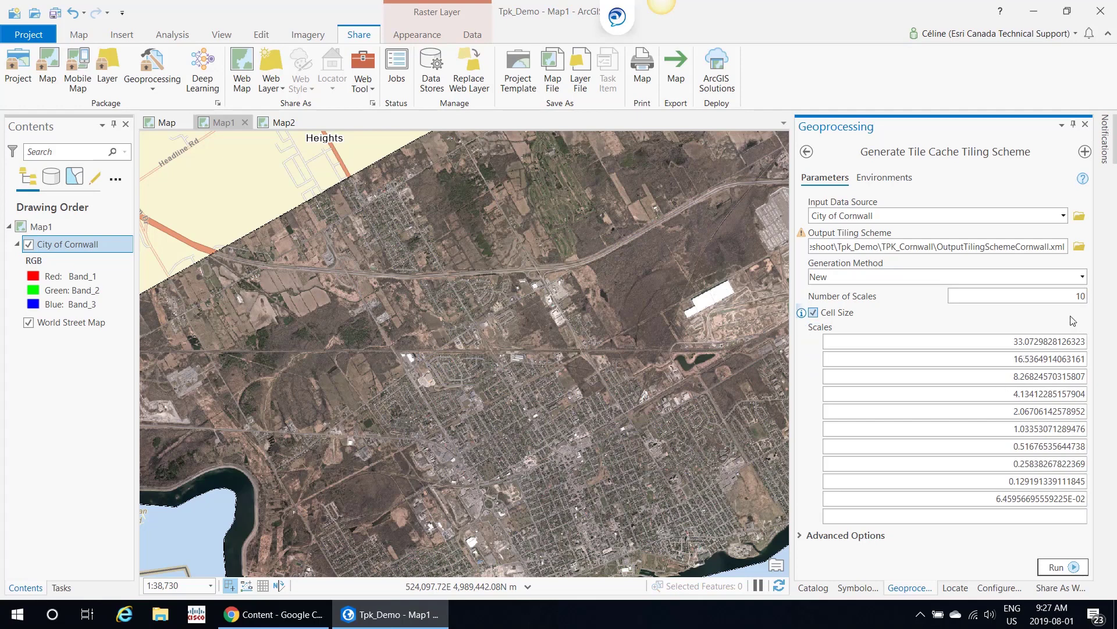
double_click(1086, 297)
type("8")
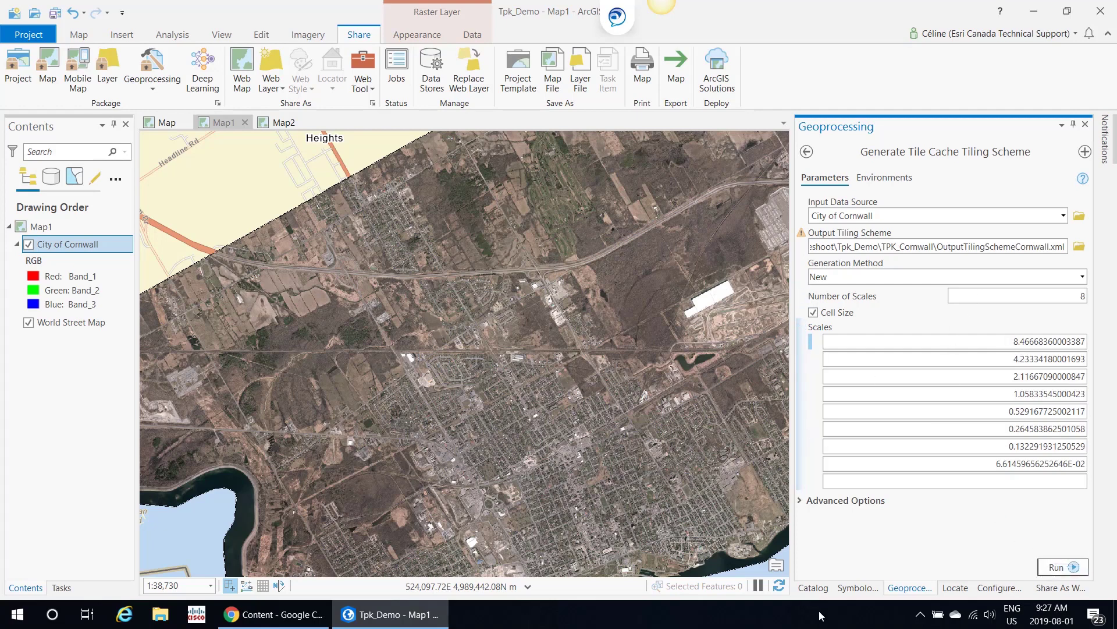
left_click(815, 593)
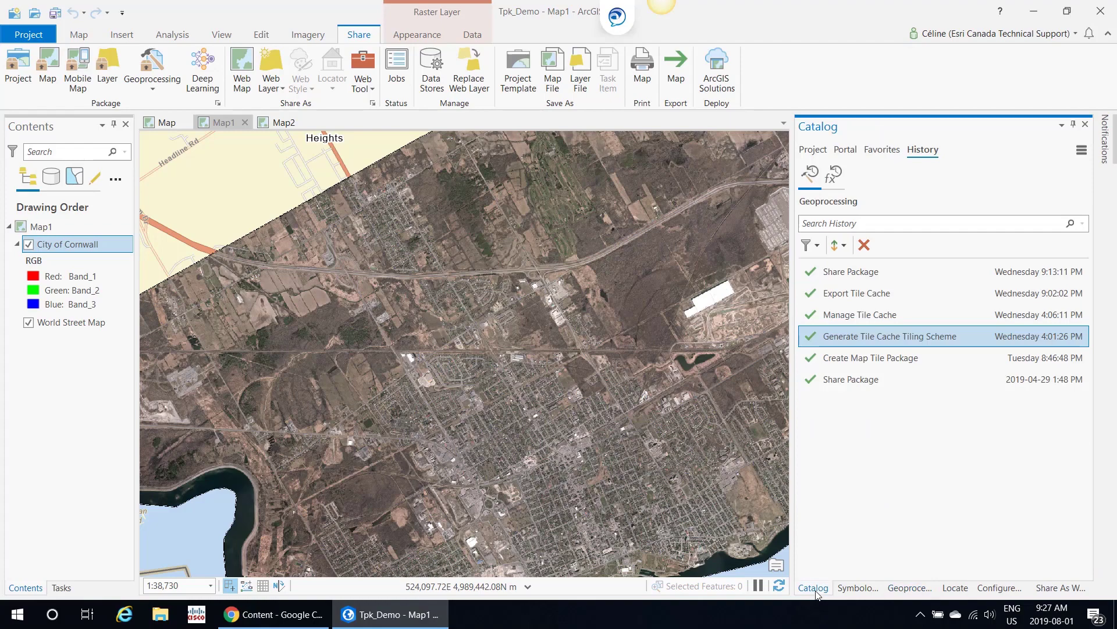
left_click(860, 322)
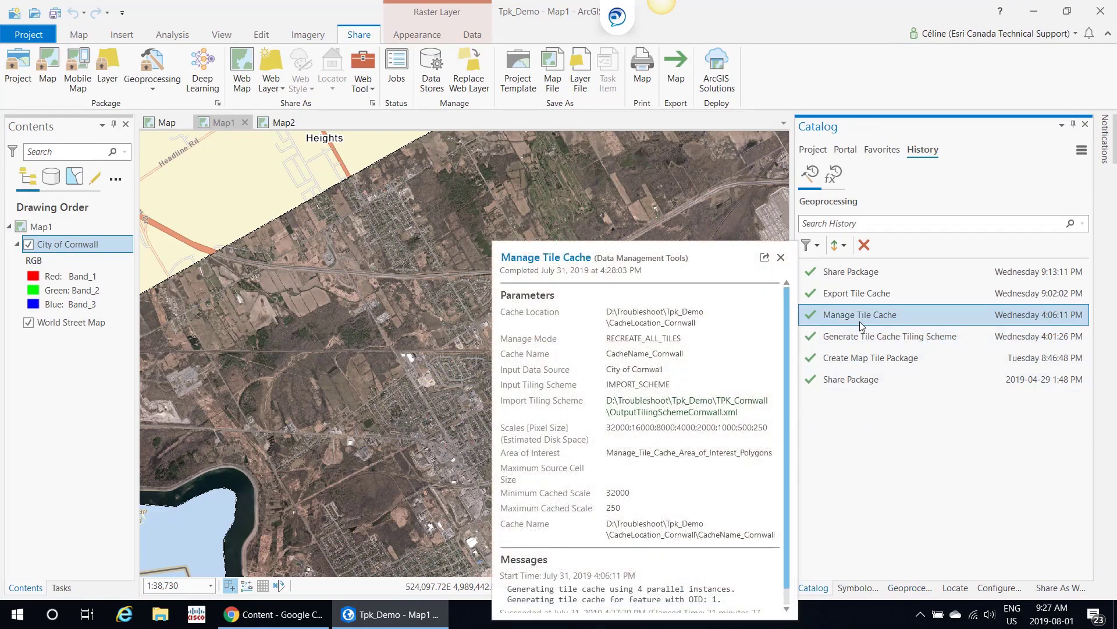
- Reopen Manage Tile Cache importing OutputTilingSchemeCornwall.xml, with all eight scales 32000–250 checked
double_click(862, 317)
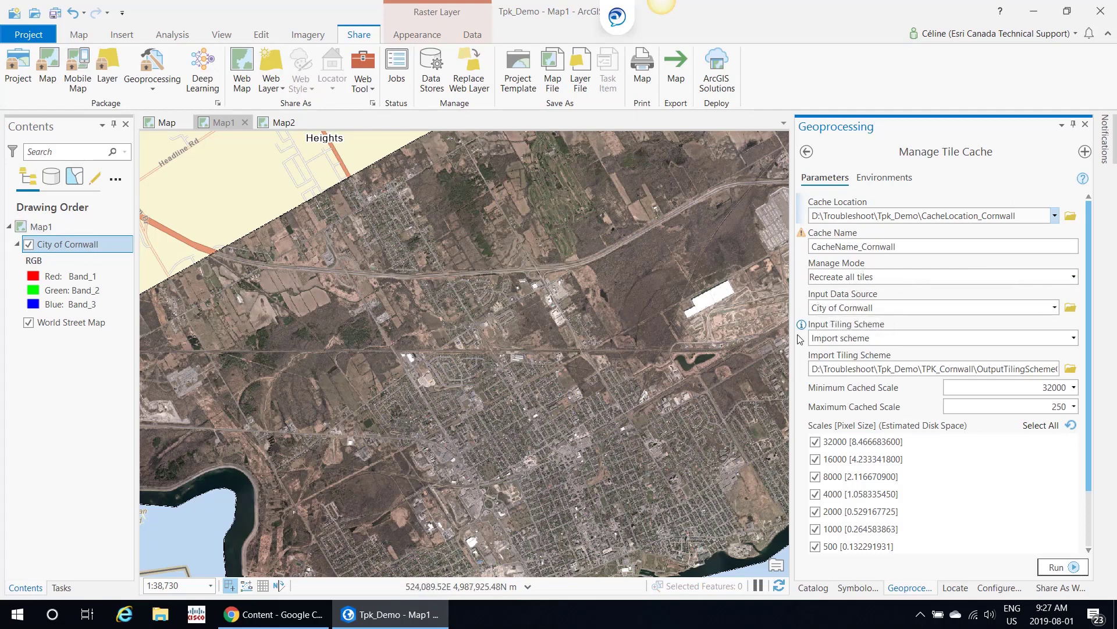
left_click(1074, 340)
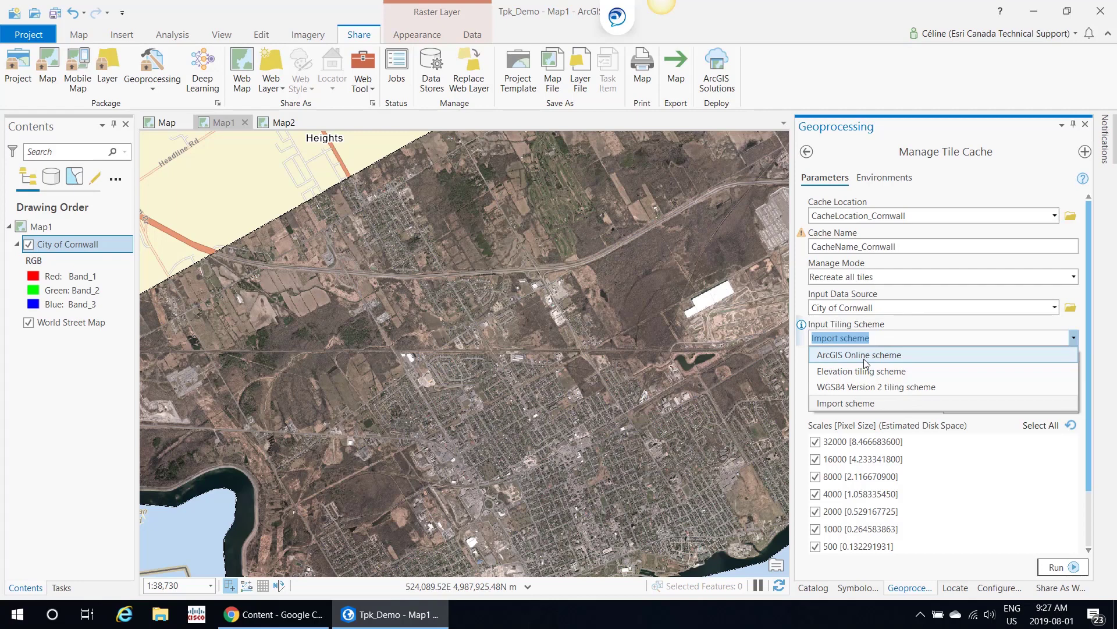
left_click(873, 403)
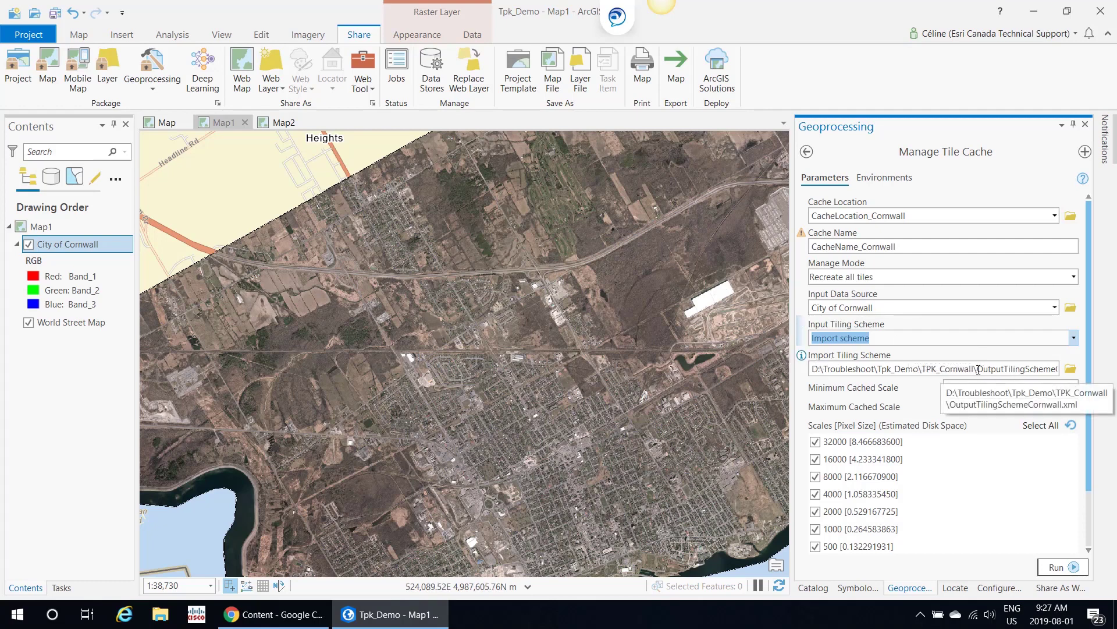
left_click_drag(978, 369, 1057, 370)
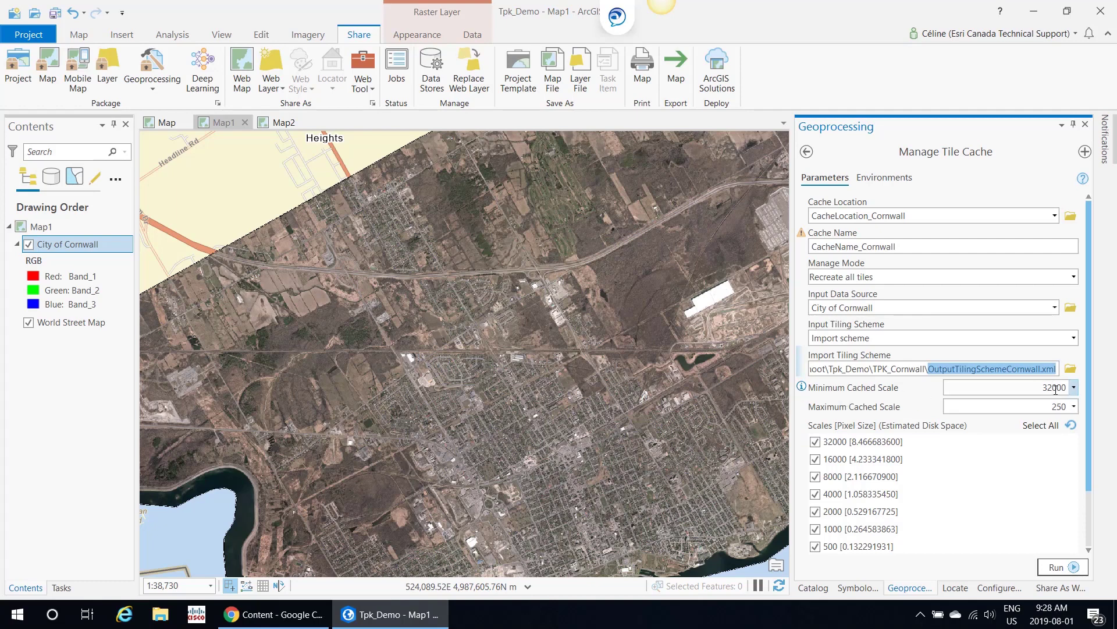
left_click_drag(1088, 373, 1102, 482)
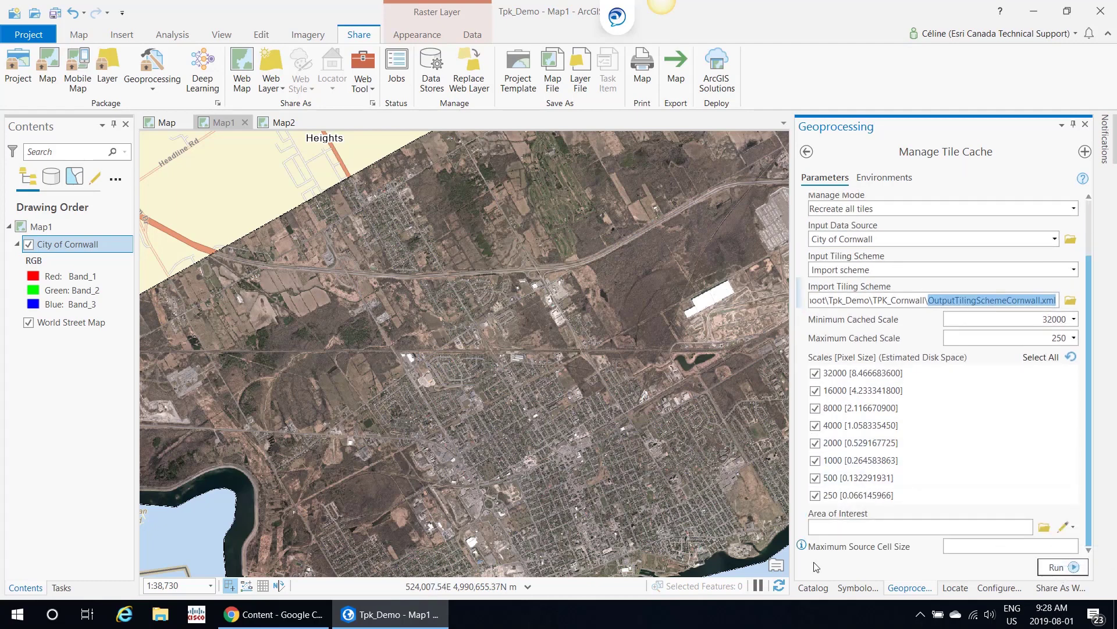
- Reopen Export Tile Cache to export CacheName_Cornwall to TPK_Cornwall as a Tile package (tpkx)
left_click(806, 592)
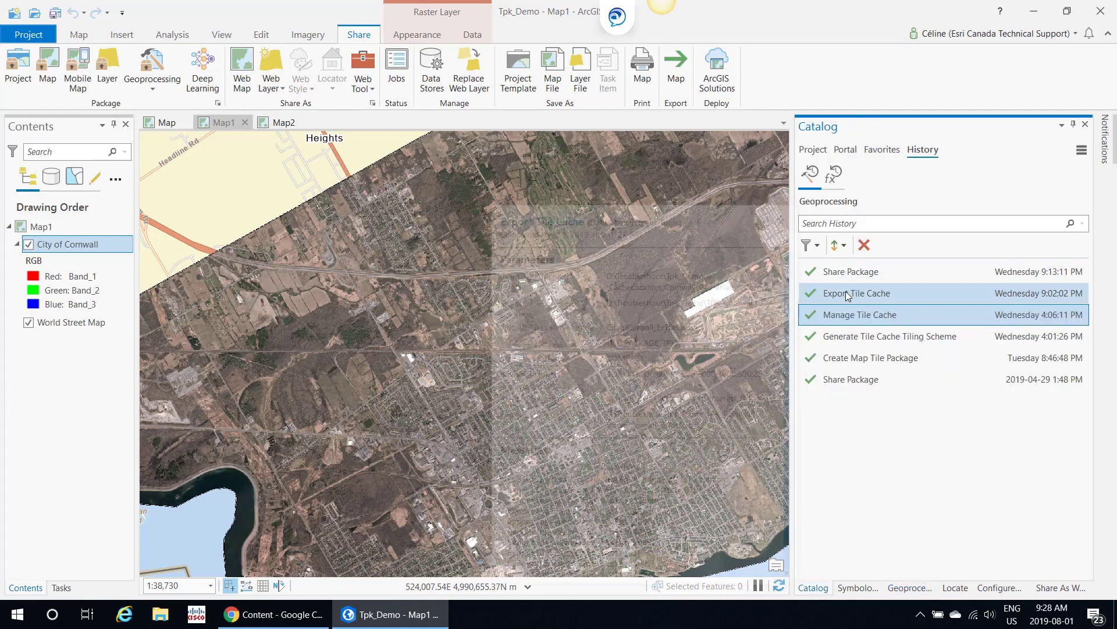
mouse_move(847, 296)
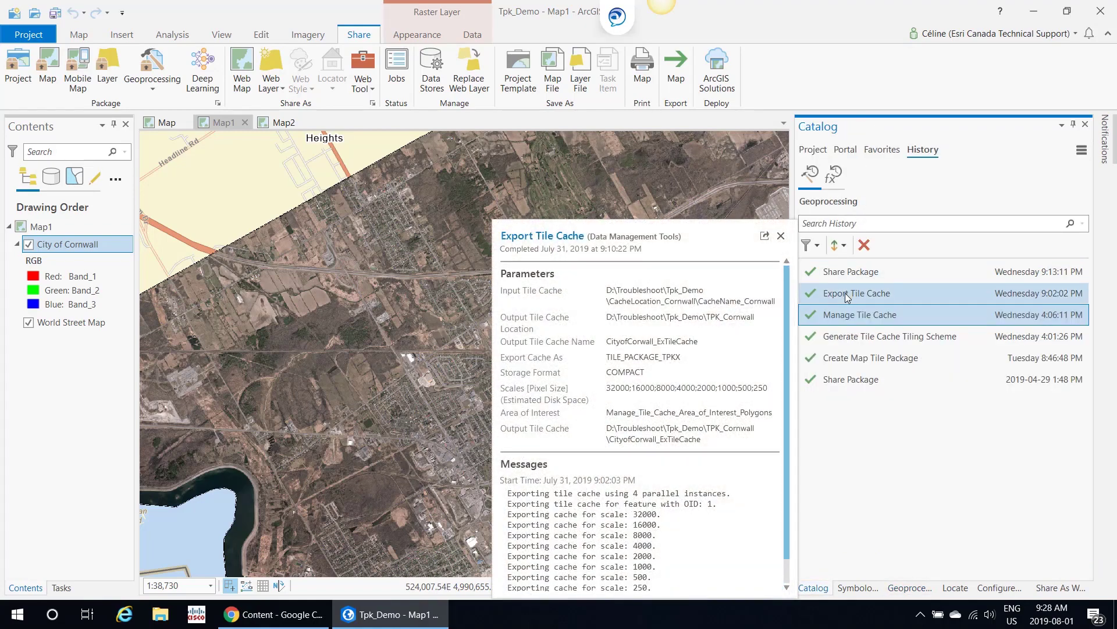
double_click(847, 294)
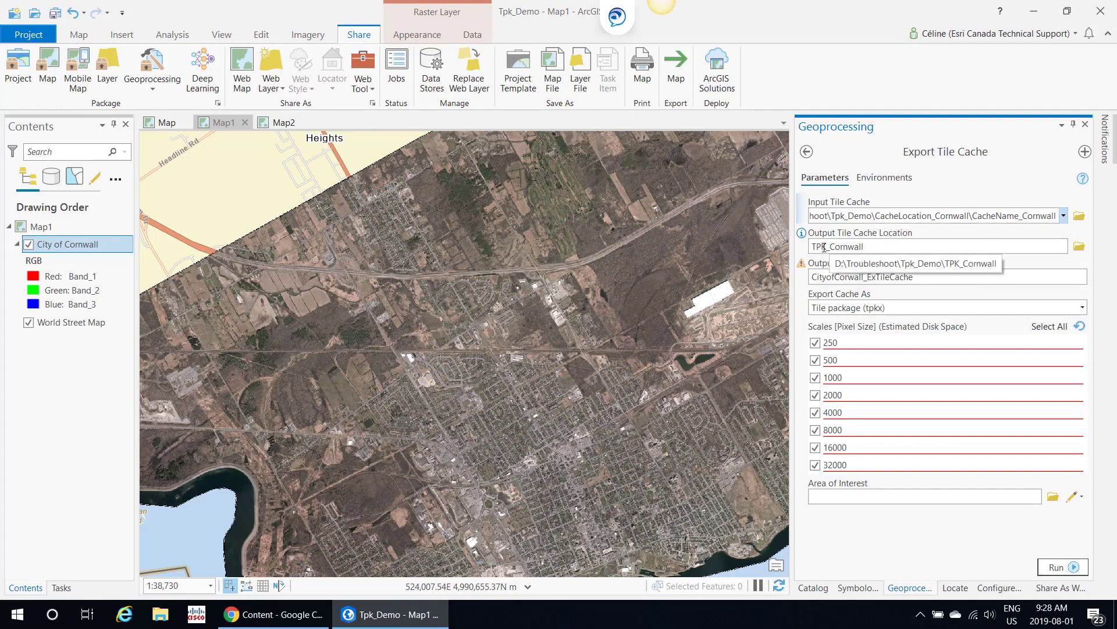
left_click_drag(931, 246, 836, 250)
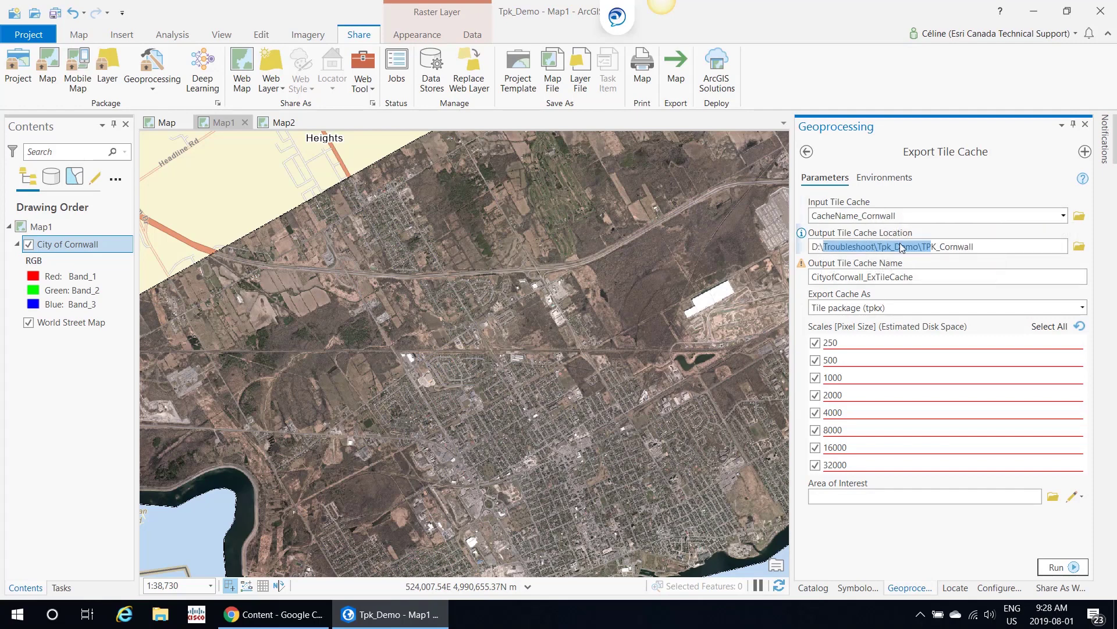
left_click(811, 280)
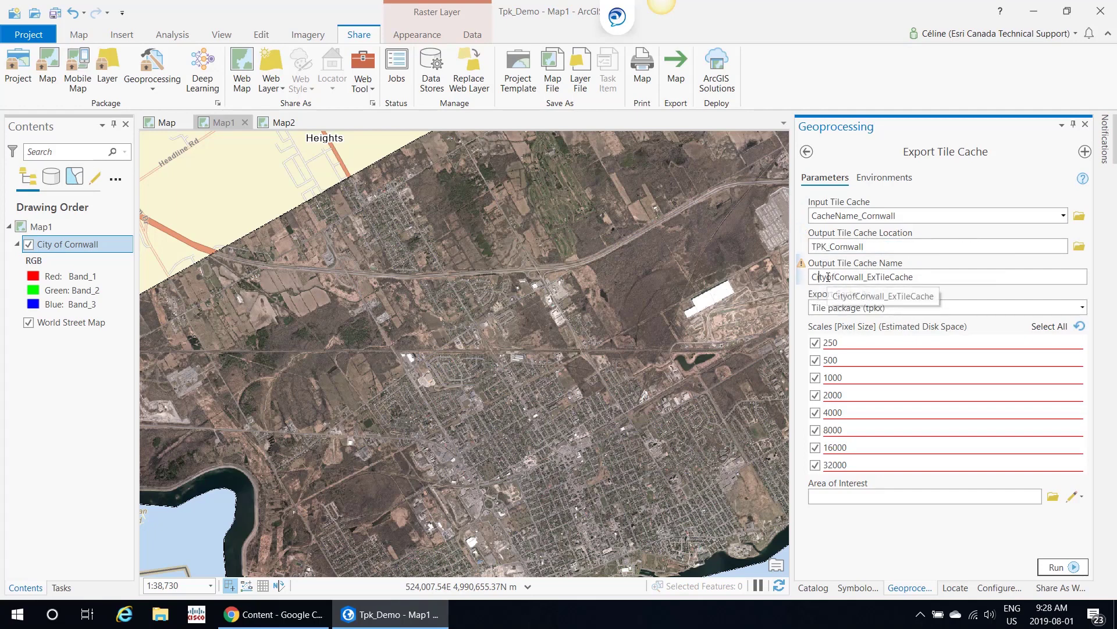
left_click(1083, 307)
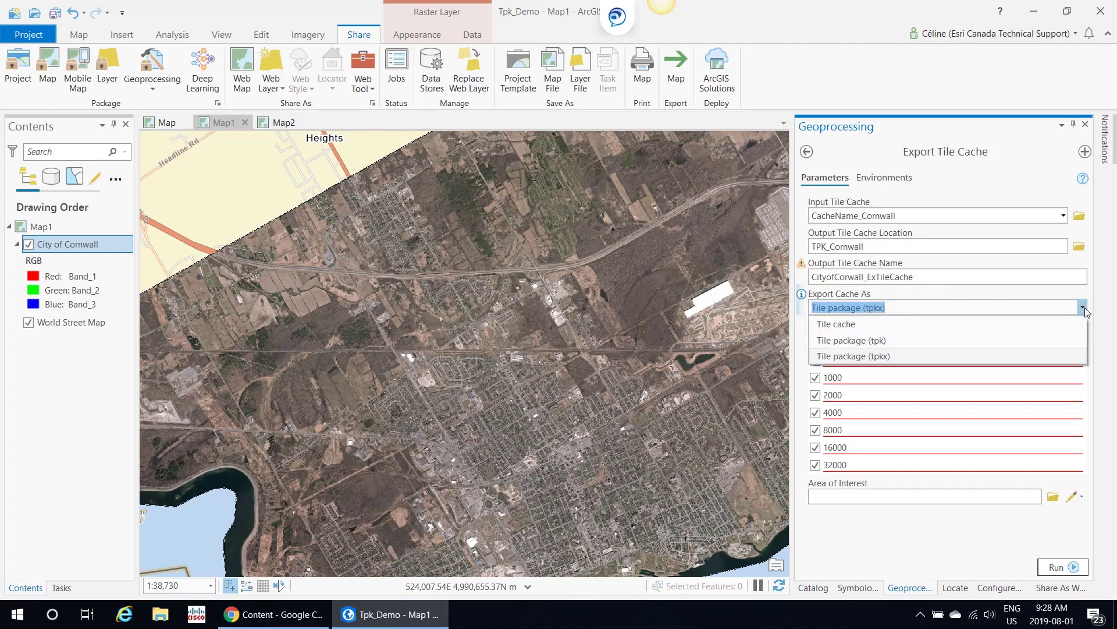
left_click(876, 357)
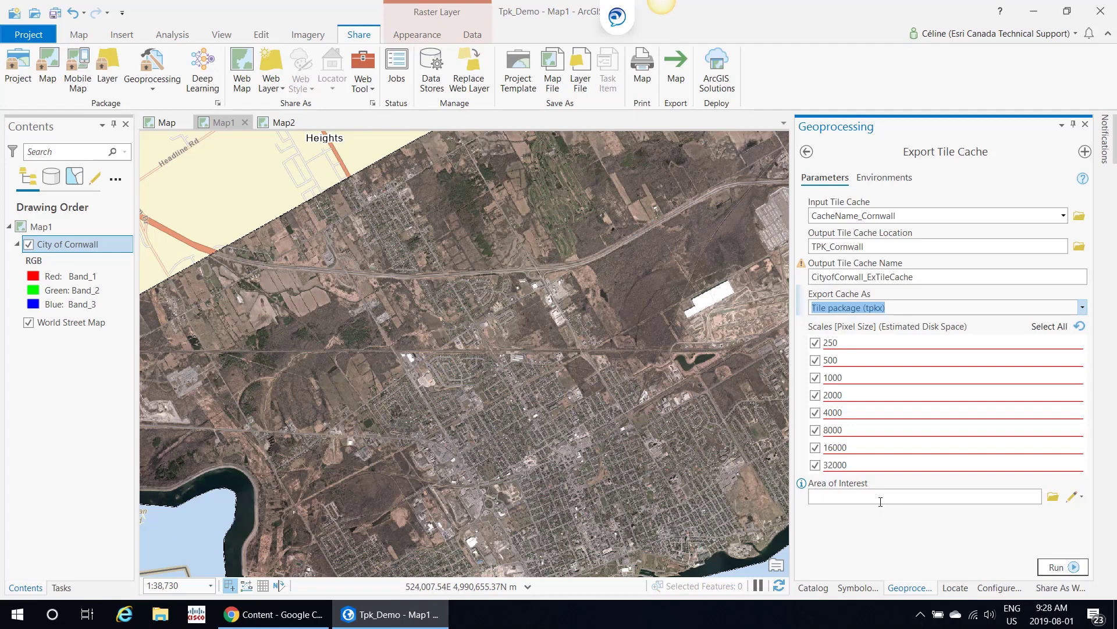
scroll(617, 460, "down", 3)
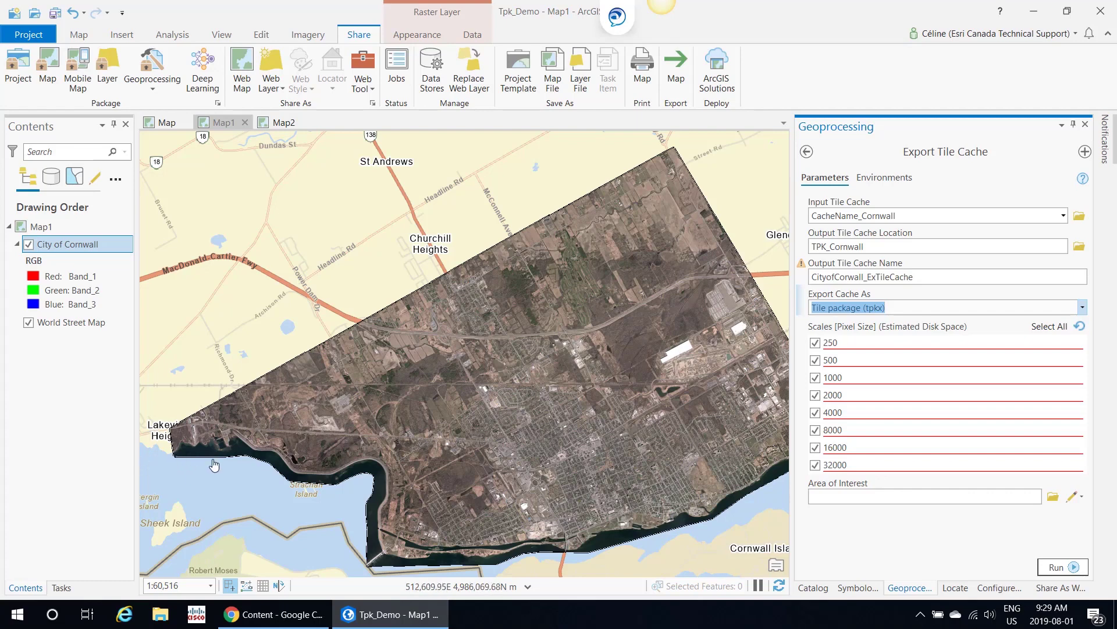
- Sketch a polygon area of interest, tracing along the river shoreline westward toward Lakeview
left_click_drag(186, 445, 196, 317)
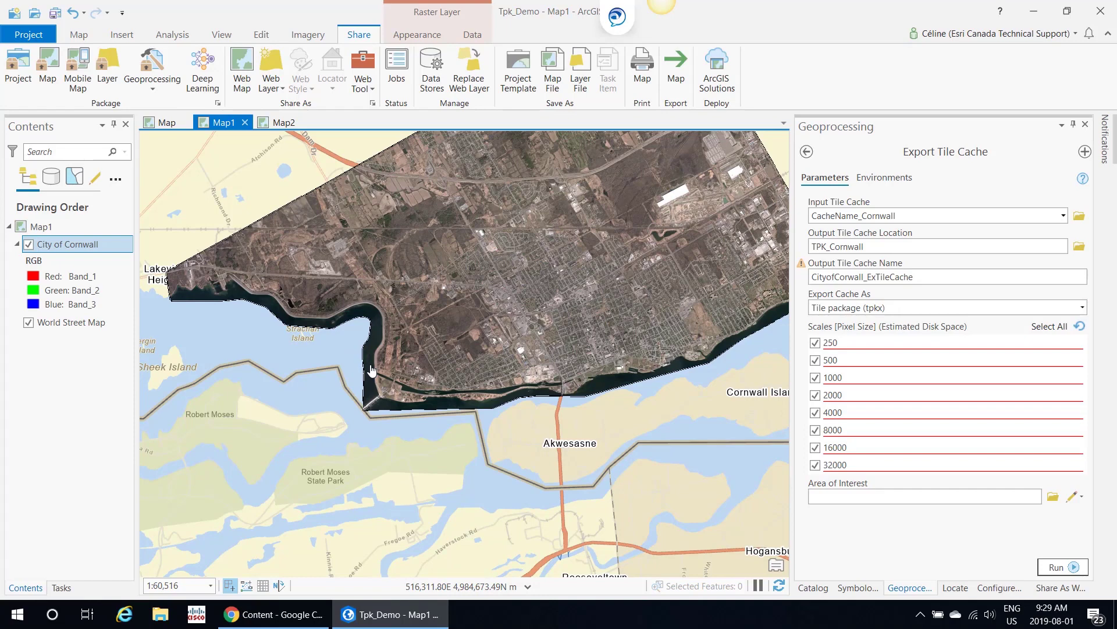
left_click(1082, 499)
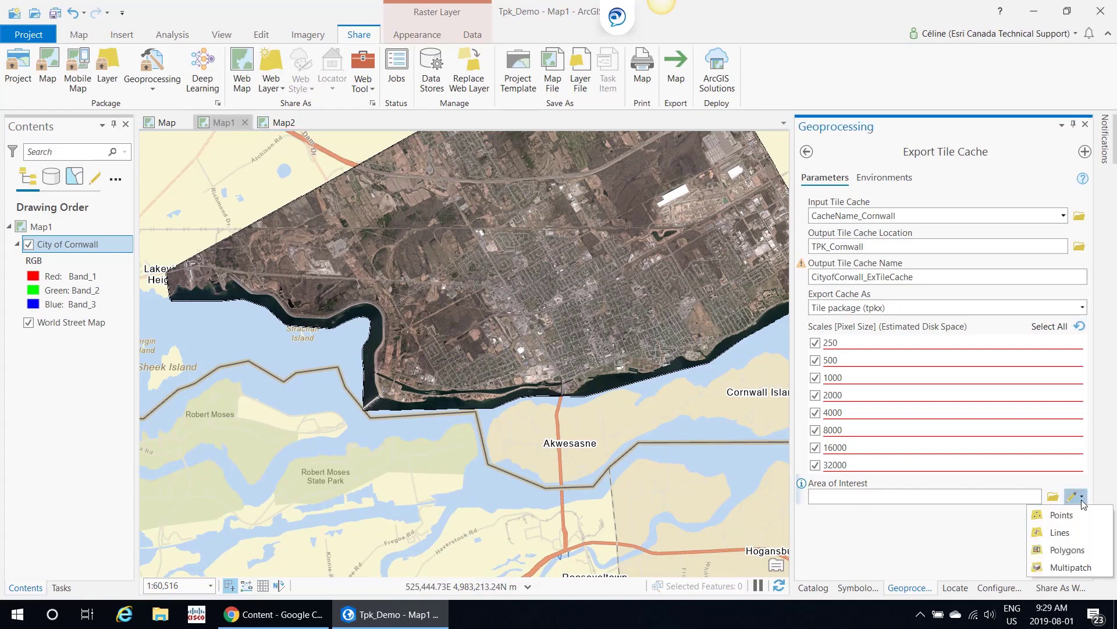
left_click(1067, 549)
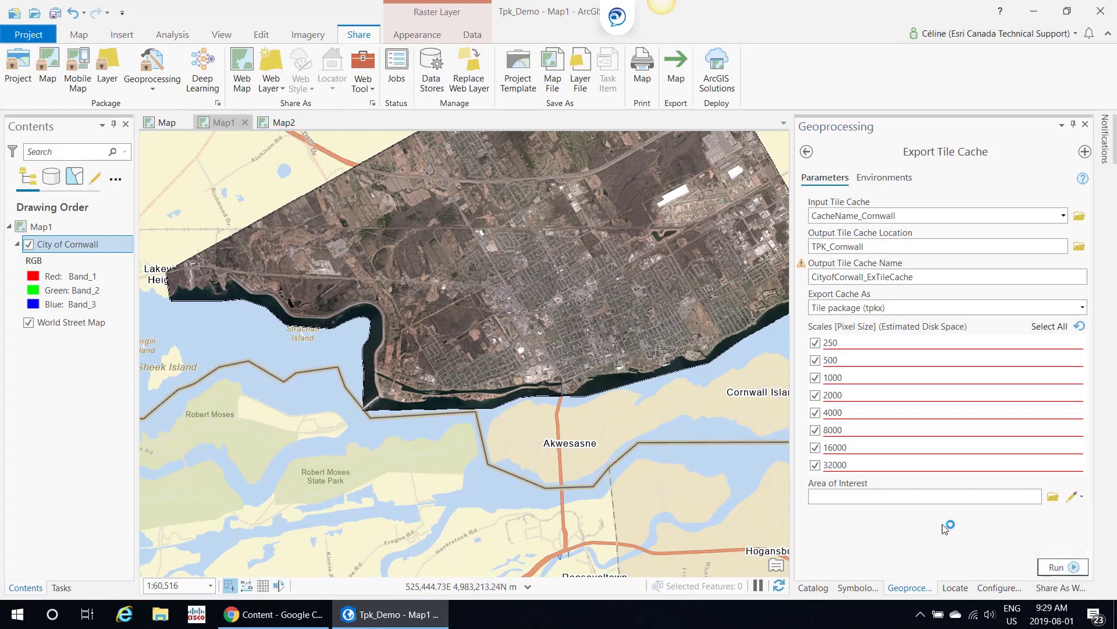
left_click(375, 413)
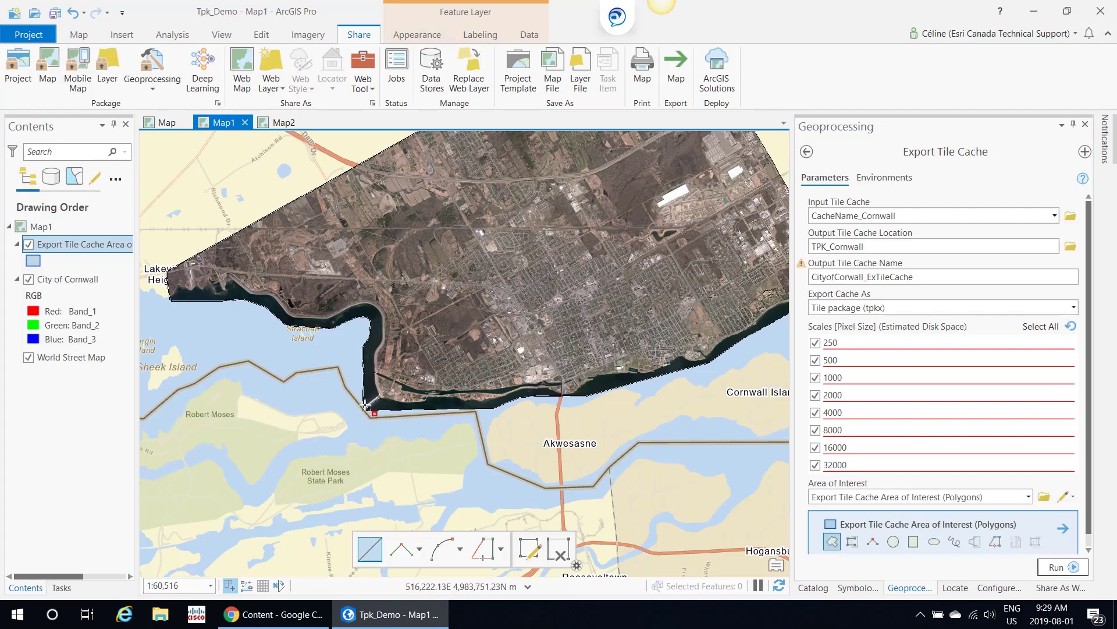
left_click(359, 411)
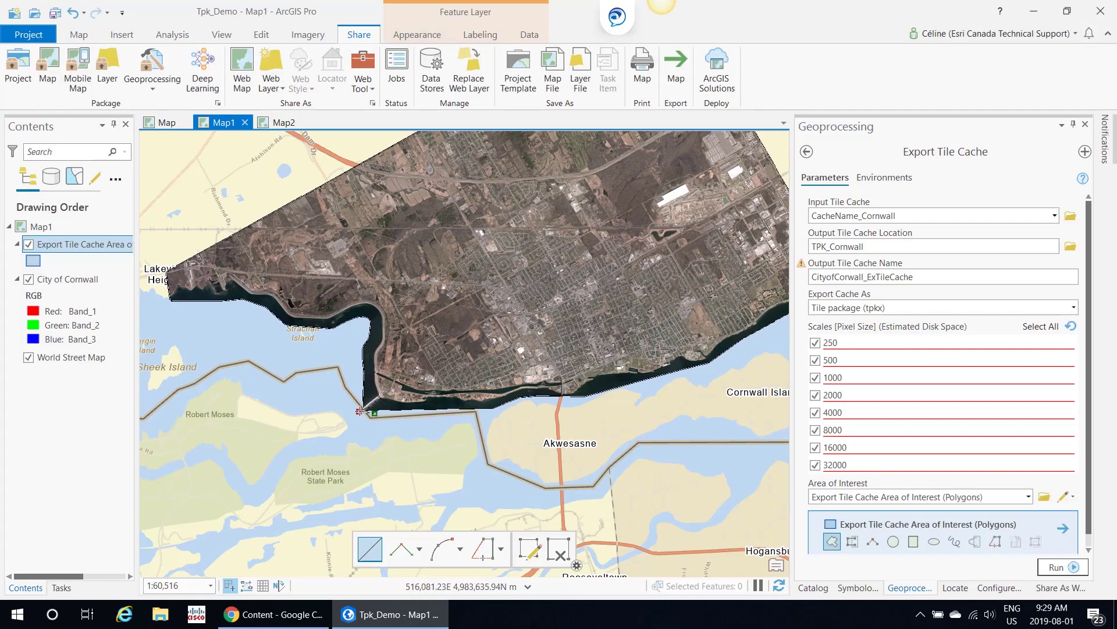
left_click(356, 346)
left_click(366, 323)
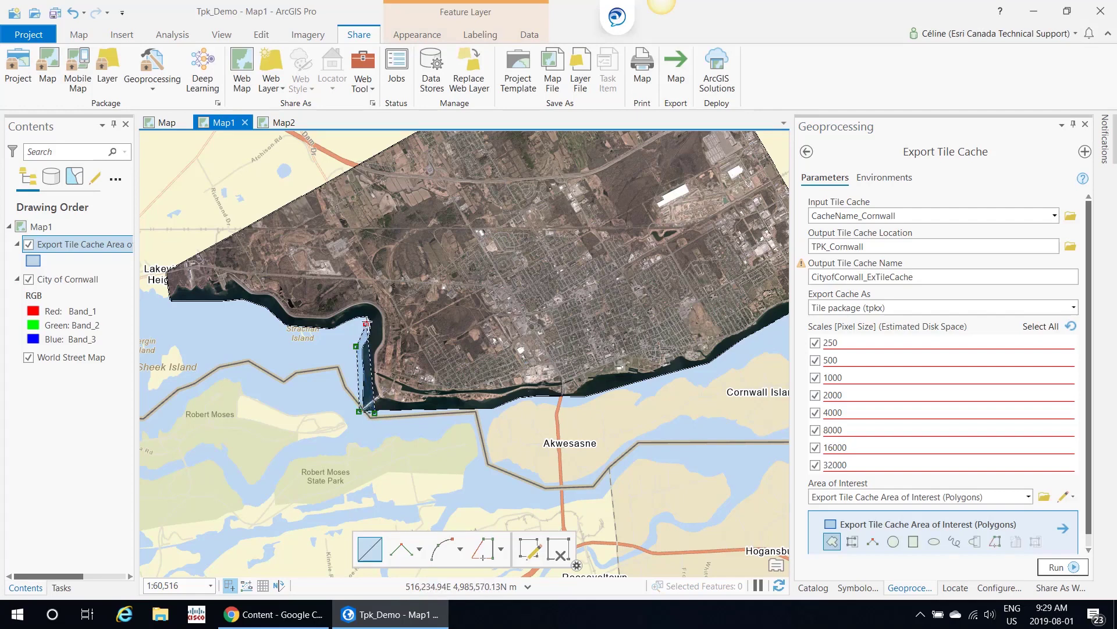
left_click(339, 331)
left_click(294, 335)
left_click(264, 314)
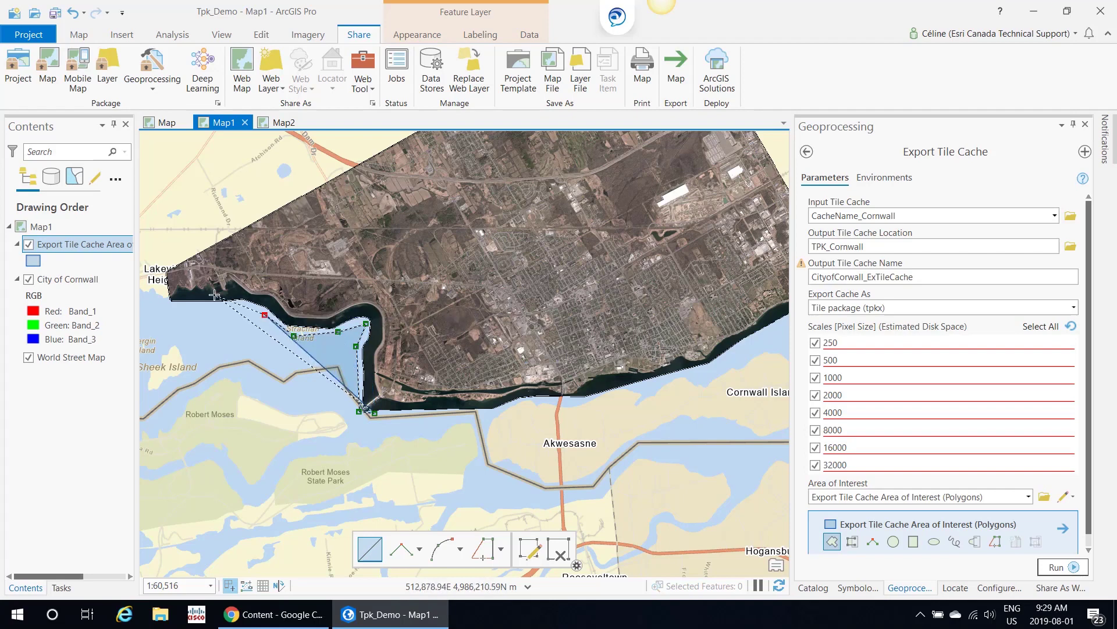
left_click(227, 306)
left_click(178, 308)
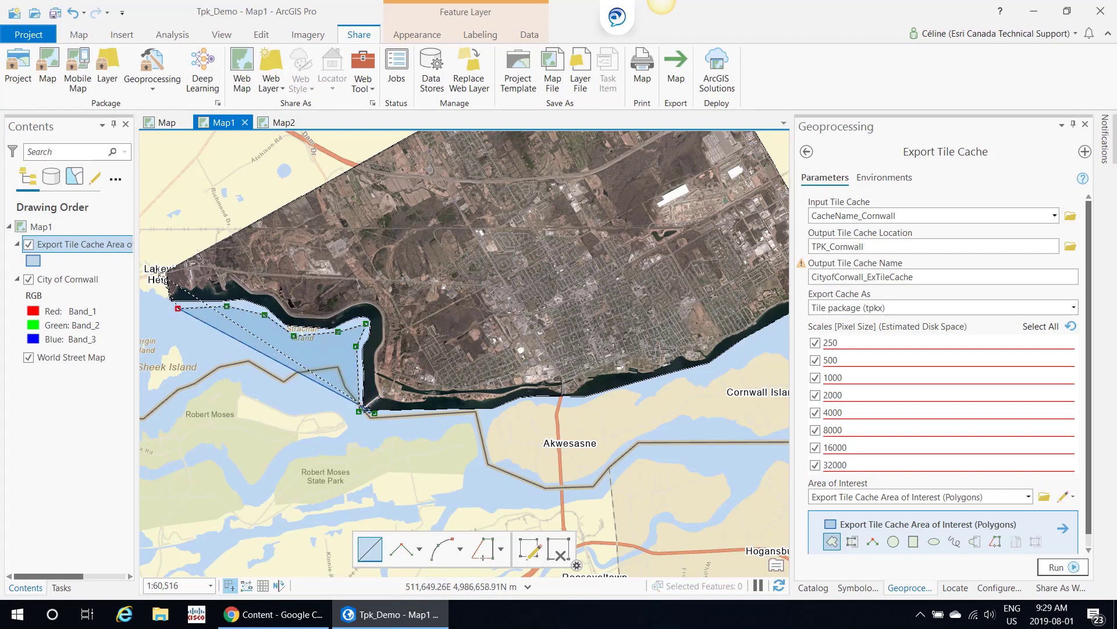
- Continue the polygon past the imagery's north-west edge, northern tip and eastern edge, closing it on the south shore
left_click(157, 269)
left_click(362, 156)
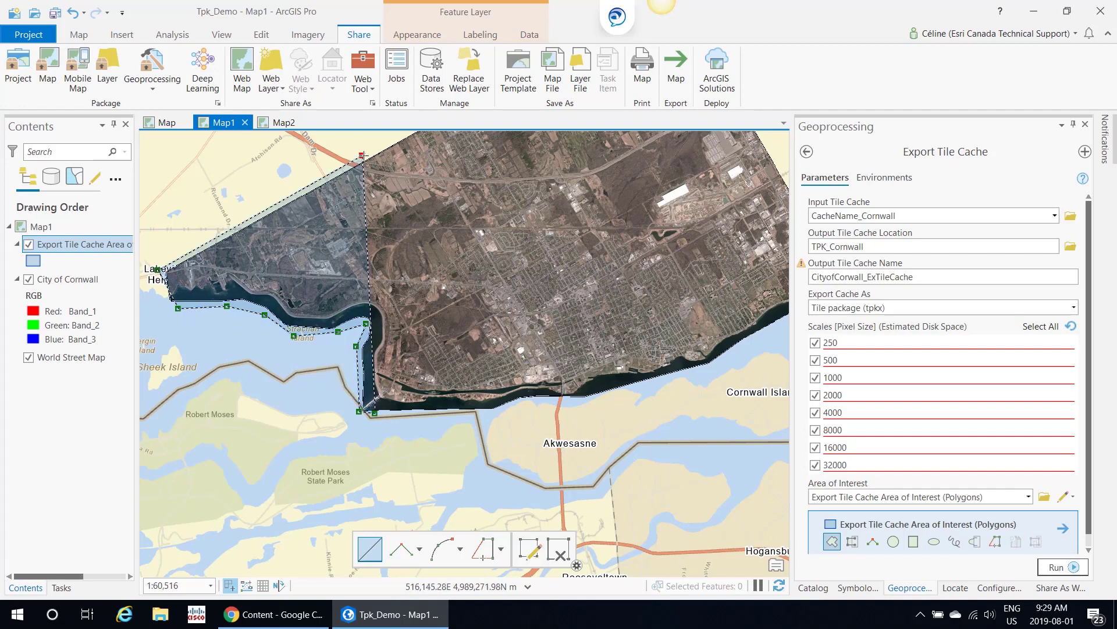
key("Up")
key("Right")
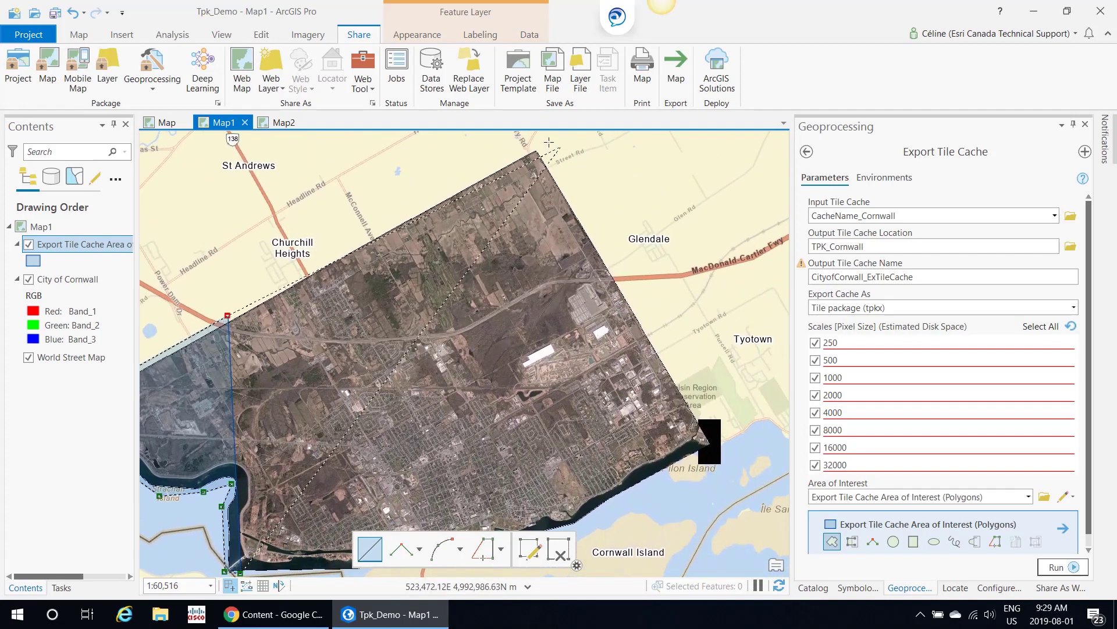
left_click(534, 138)
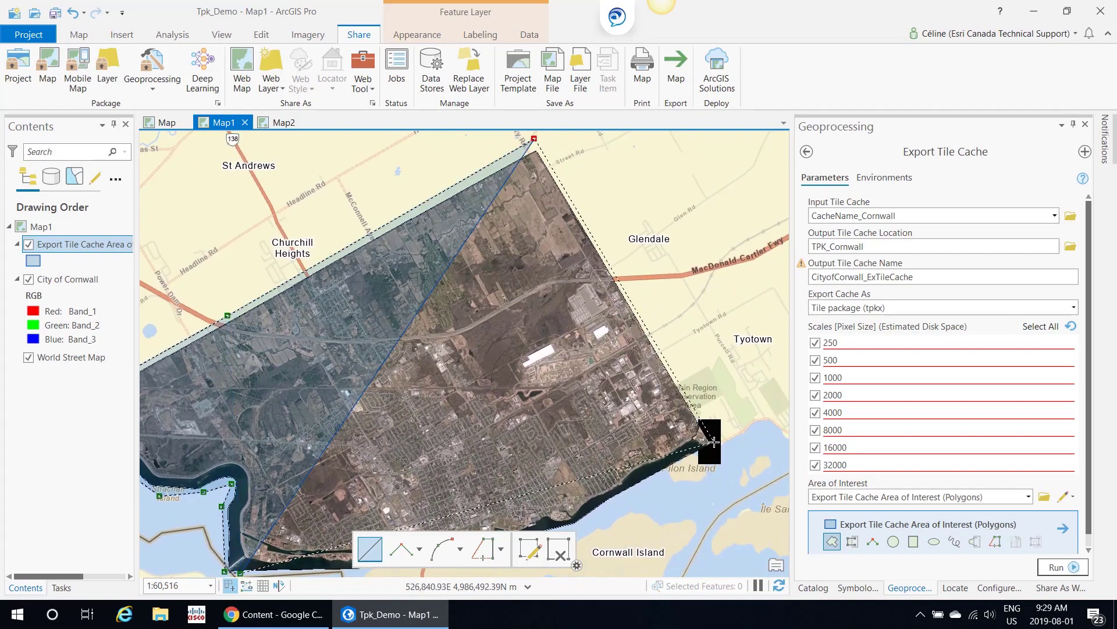
left_click(714, 442)
left_click(620, 509)
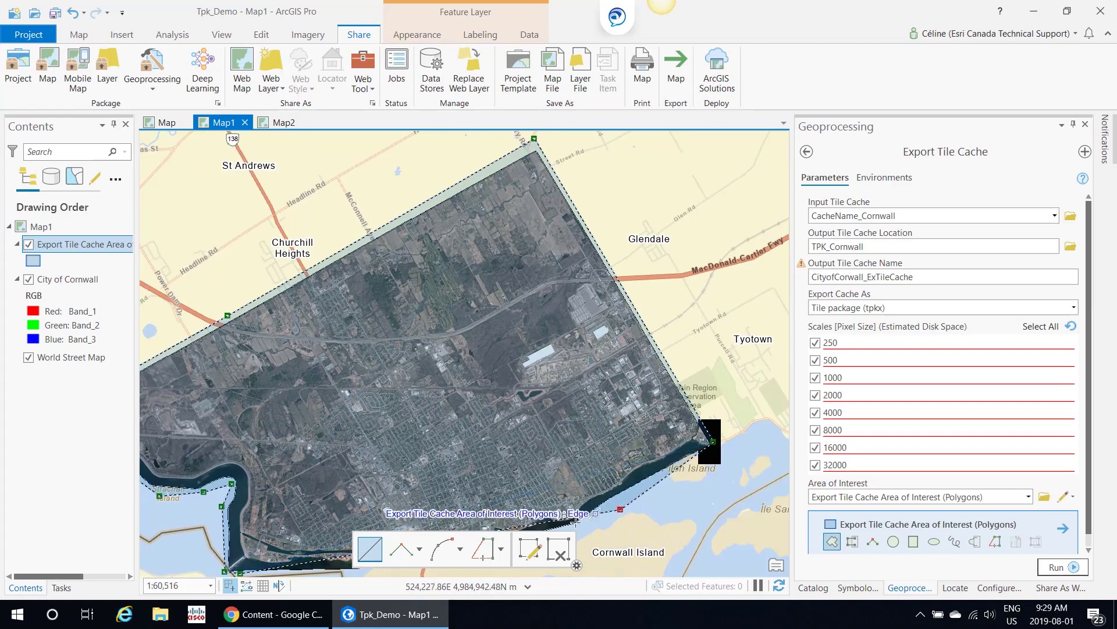
scroll(575, 520, "up", 2)
key("Down")
left_click(388, 413)
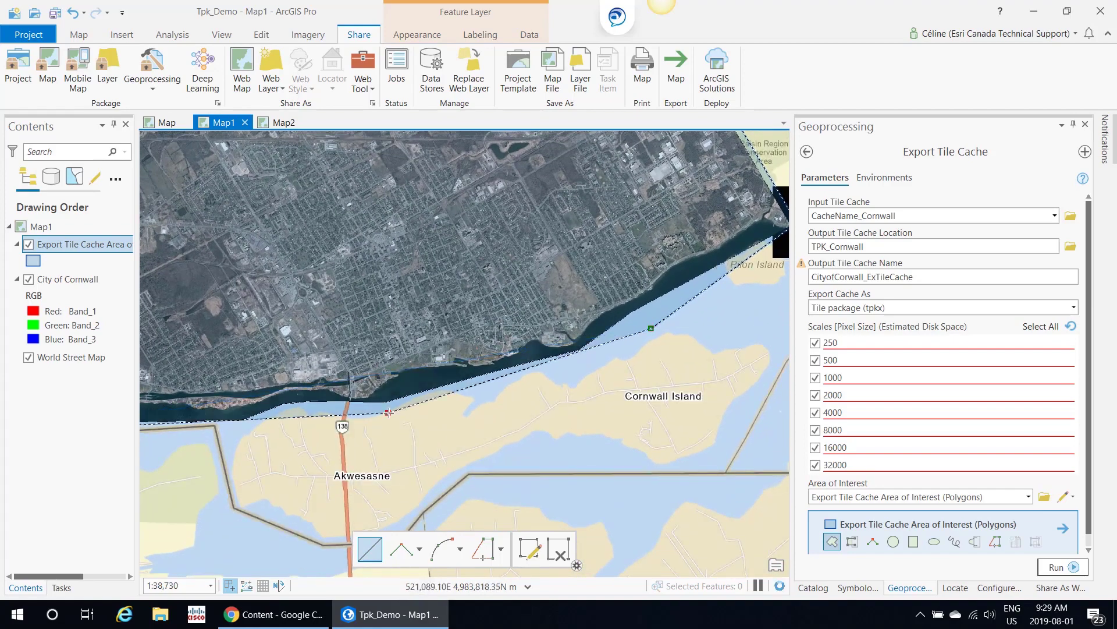
double_click(385, 413)
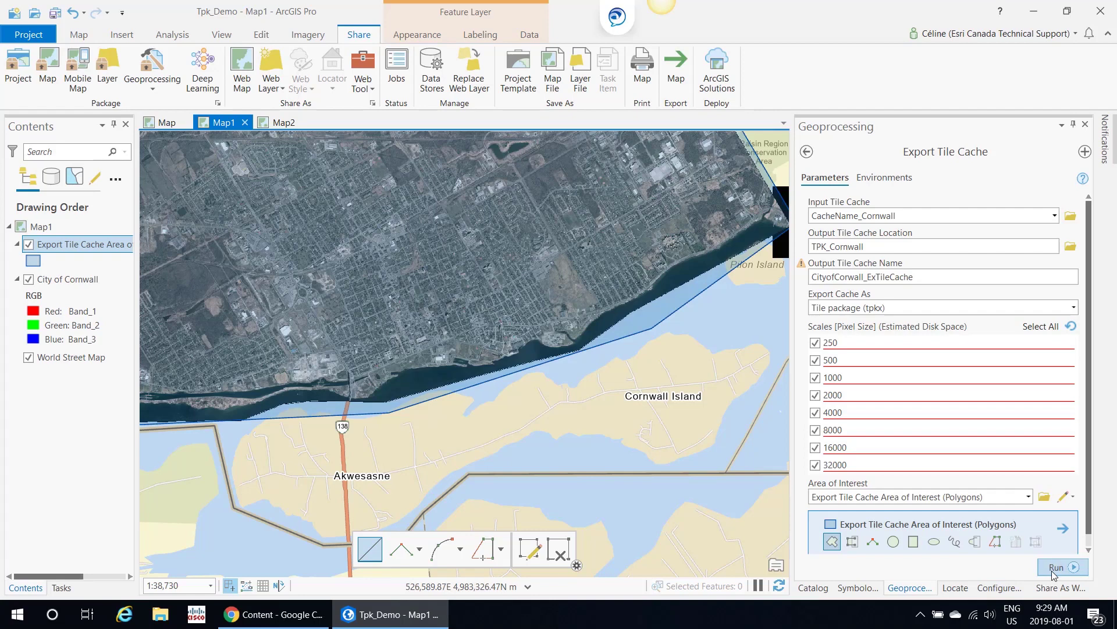
- Reopen Share Package from history for CityofCorwall_ExTileCache.tpkx and review its package path and Groups
mouse_move(394, 609)
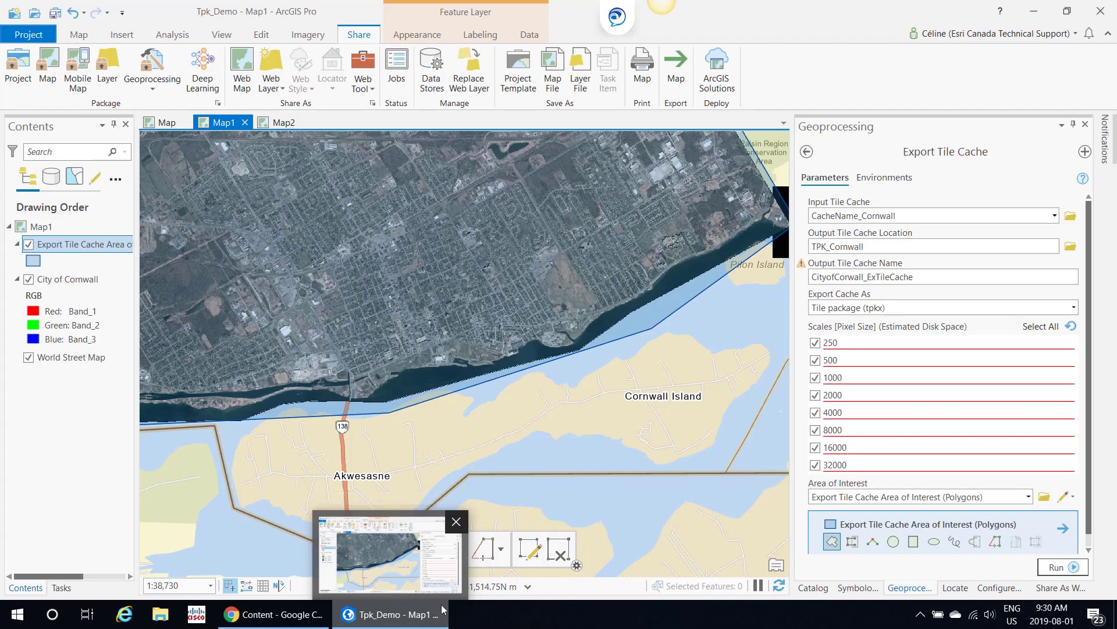
left_click(813, 588)
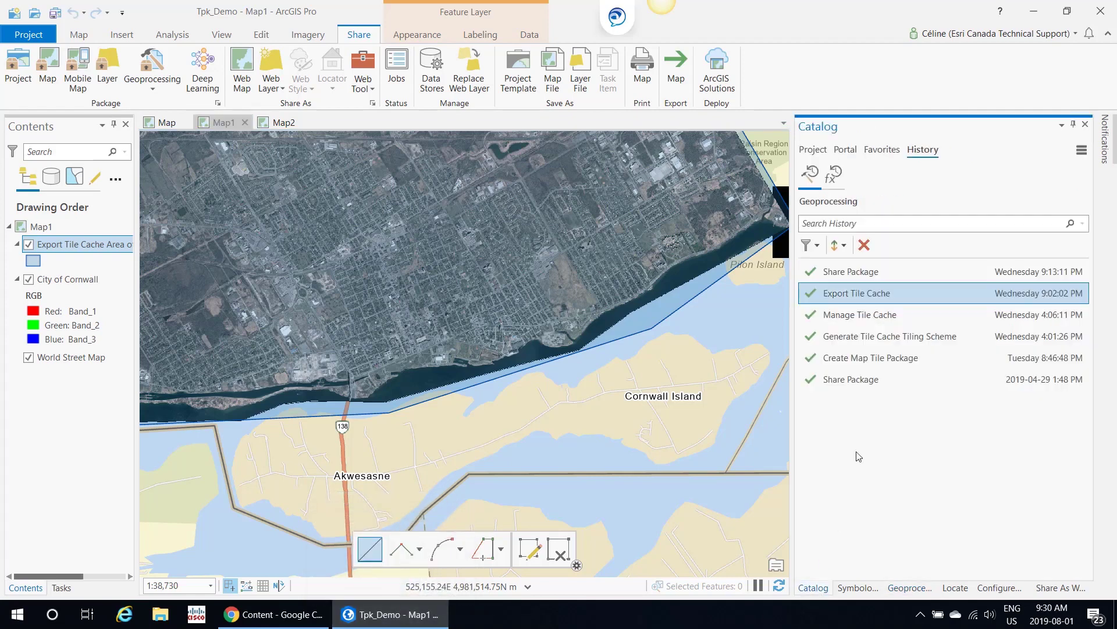
double_click(867, 273)
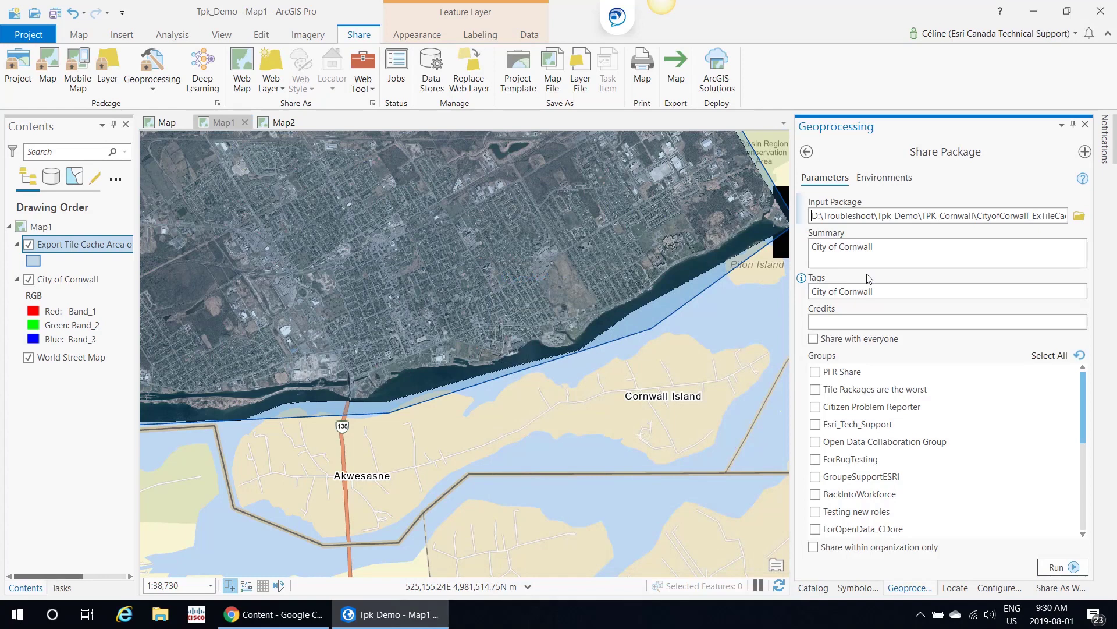
left_click_drag(832, 217, 1106, 218)
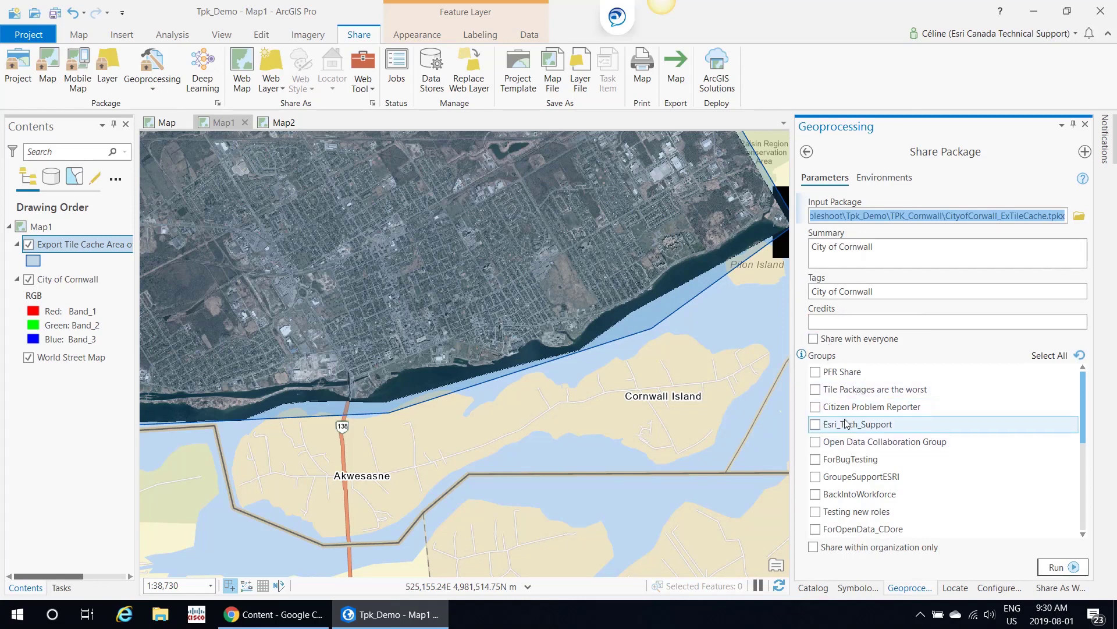
scroll(860, 430, "down", 5)
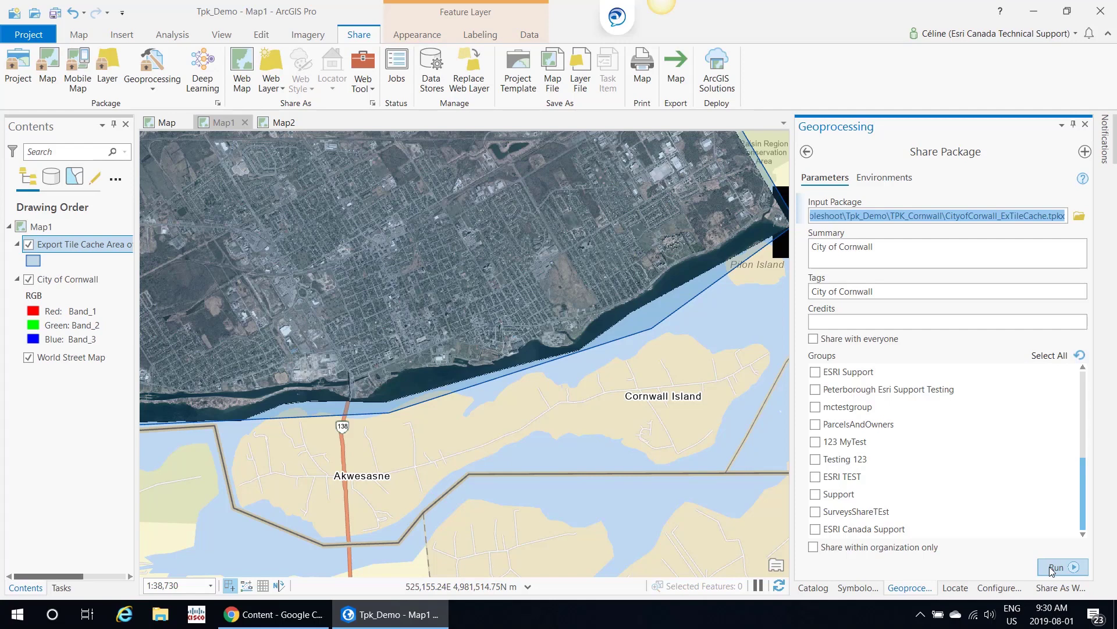
- In ArcGIS Online My Content, open the CityofCorwall_ExTileCache hosted tile layer's item page
left_click(267, 615)
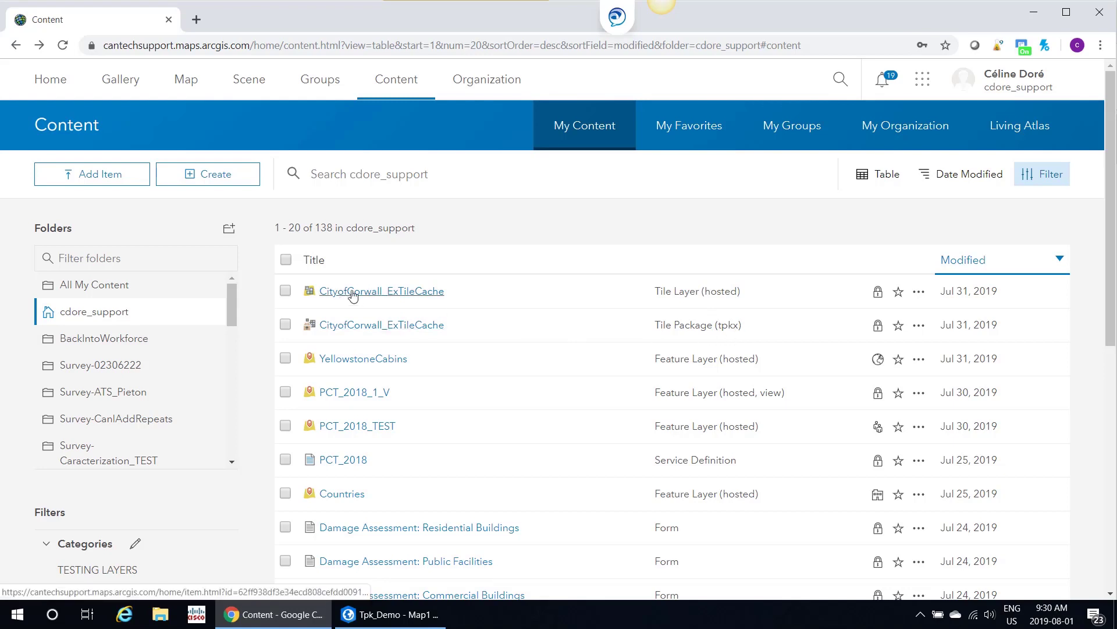
left_click(400, 296)
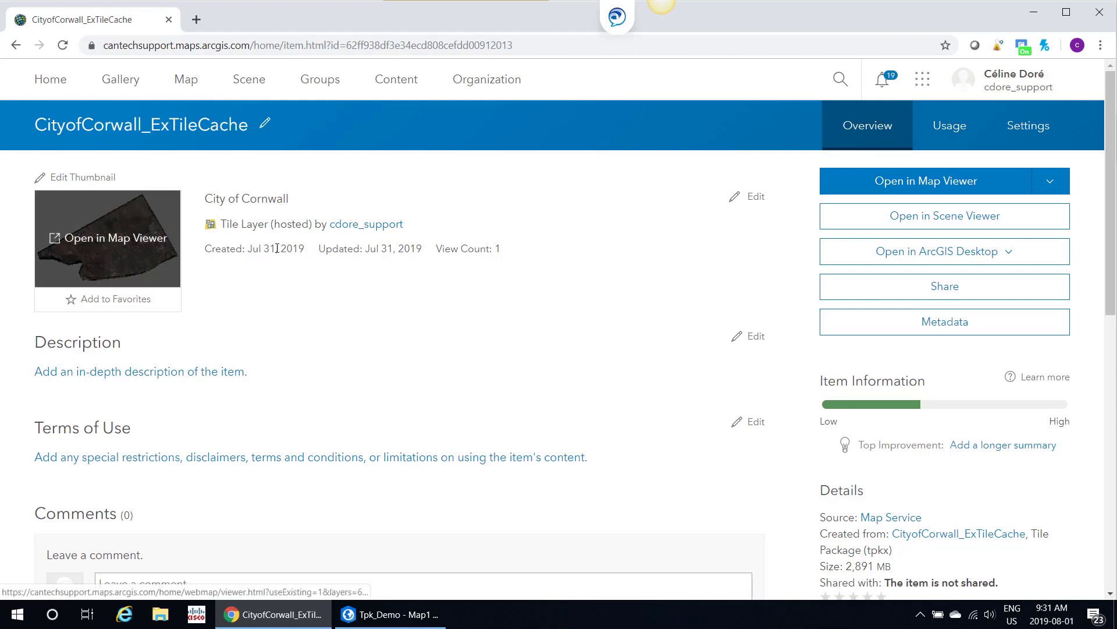
- View the CityofCorwall_ExTileCache Cornwall imagery in Map Viewer, then return to ArcGIS Pro's Tpk_Demo project
left_click(993, 185)
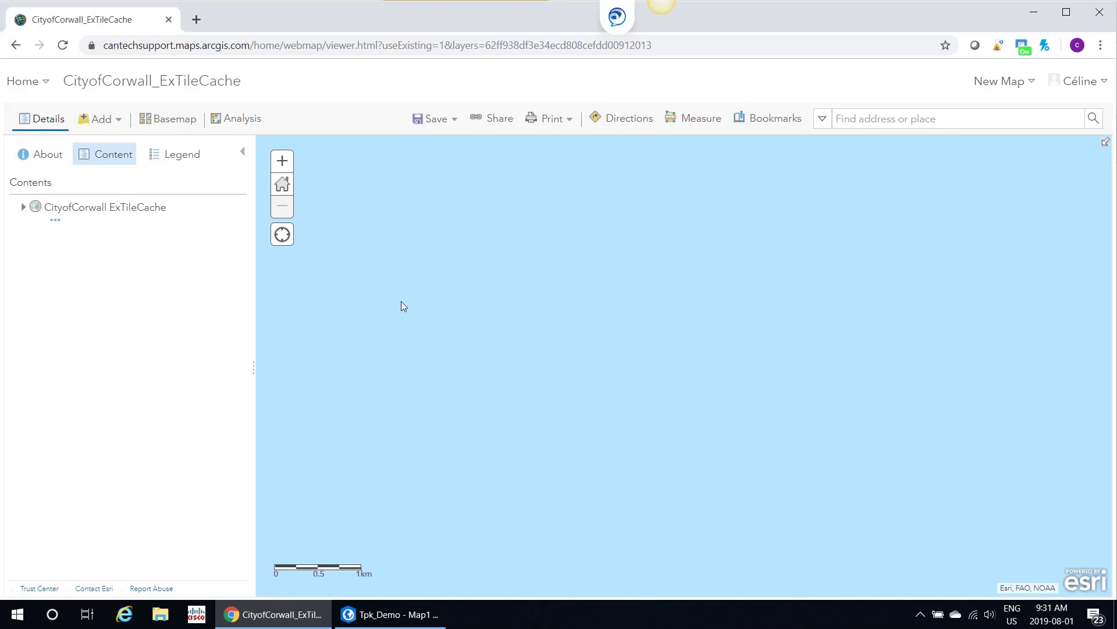
scroll(401, 303, "up", 1)
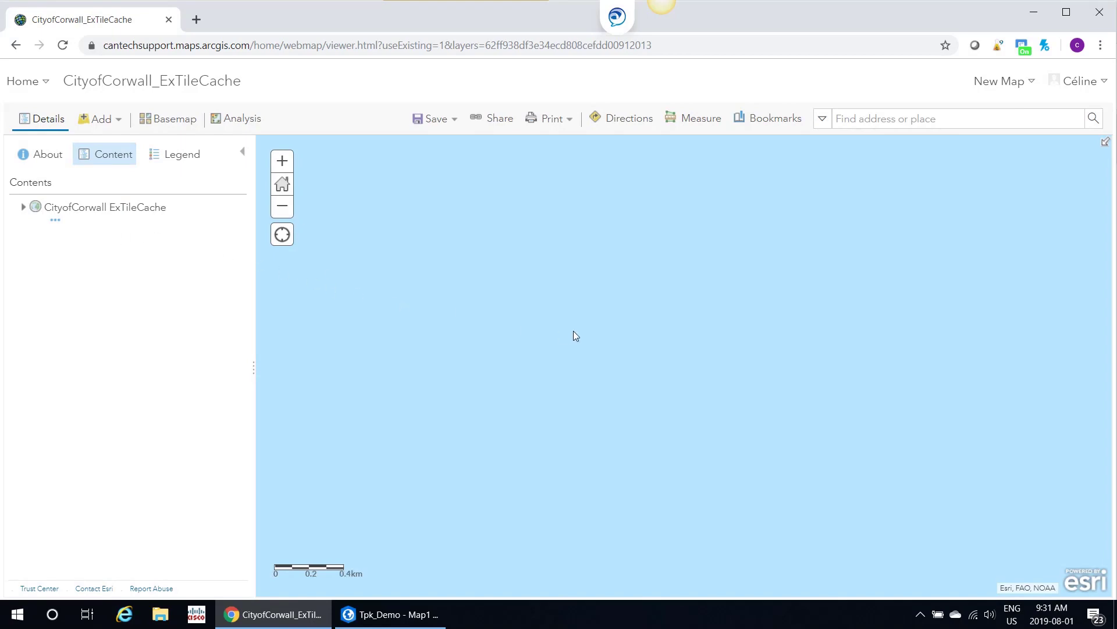
scroll(565, 337, "down", 1)
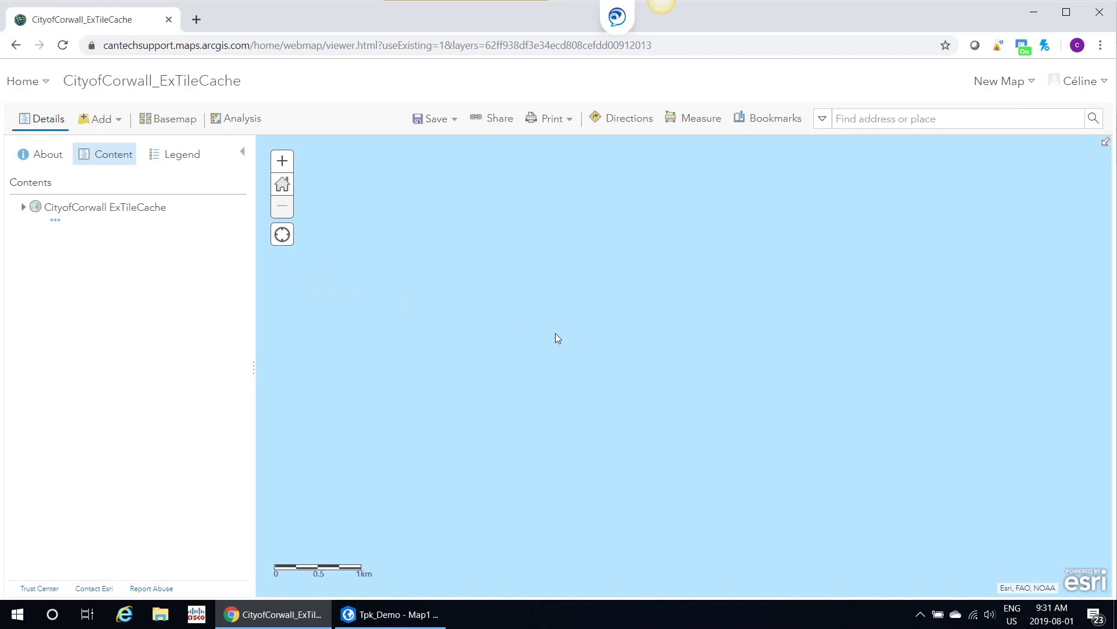
left_click(402, 614)
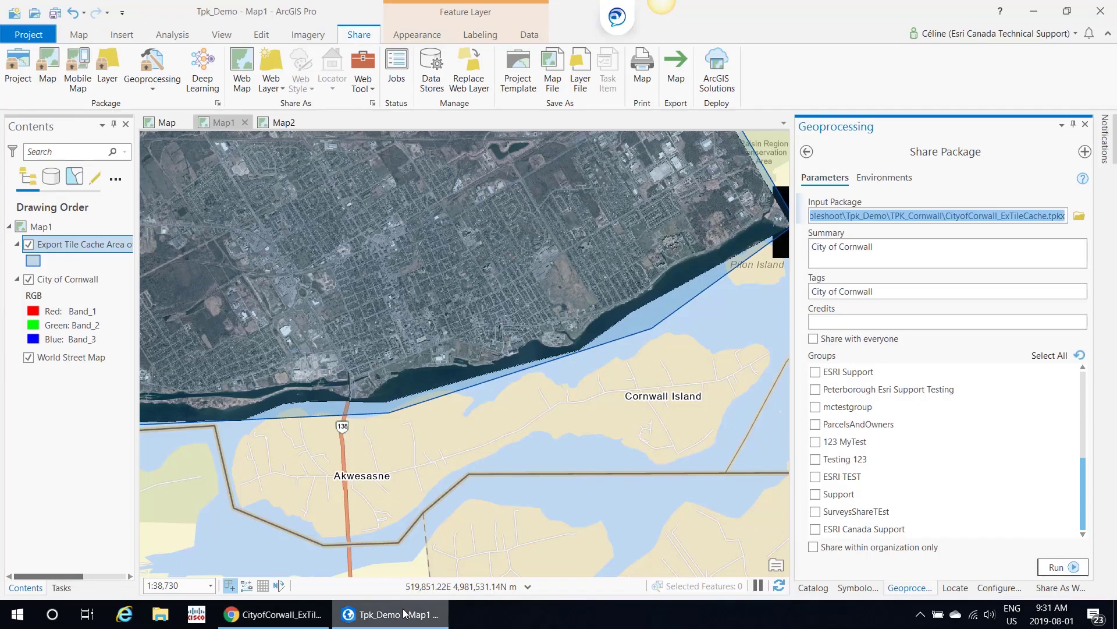